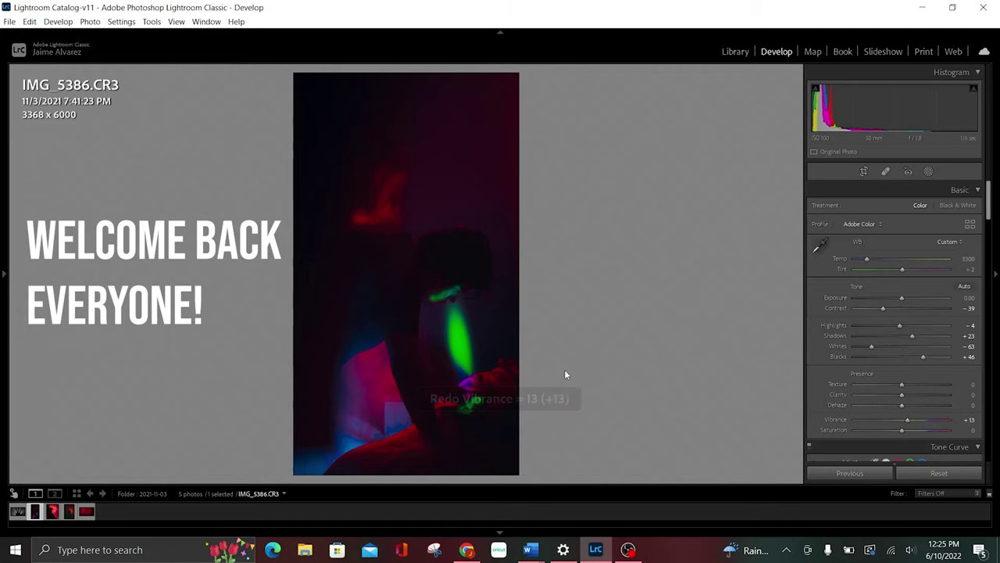
# Toggle between the before and after views to compare the current edit.
pyautogui.press('\\')
pyautogui.press('\\')
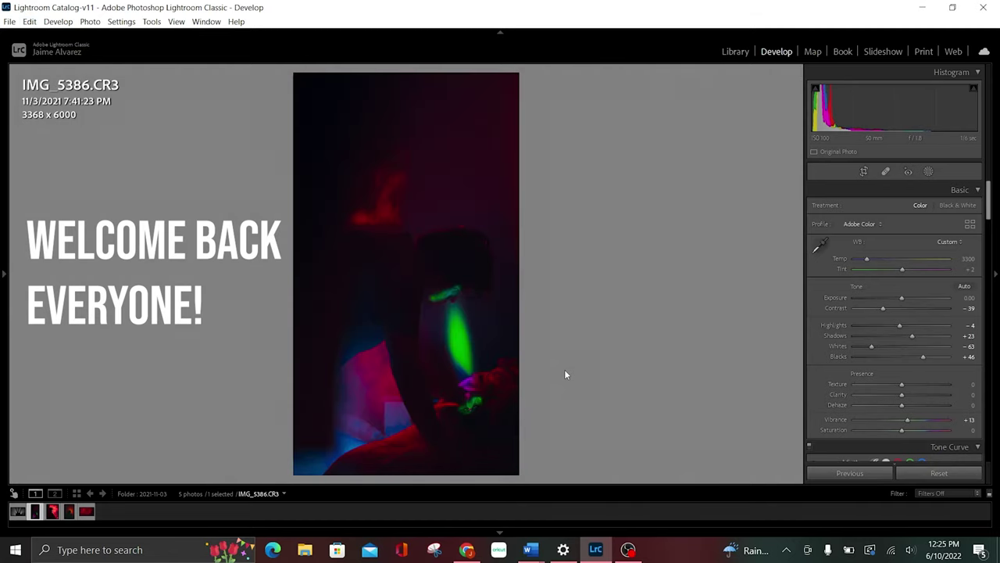
pyautogui.press('\\')
pyautogui.press('\\')
pyautogui.press('\\')
pyautogui.press('\\')
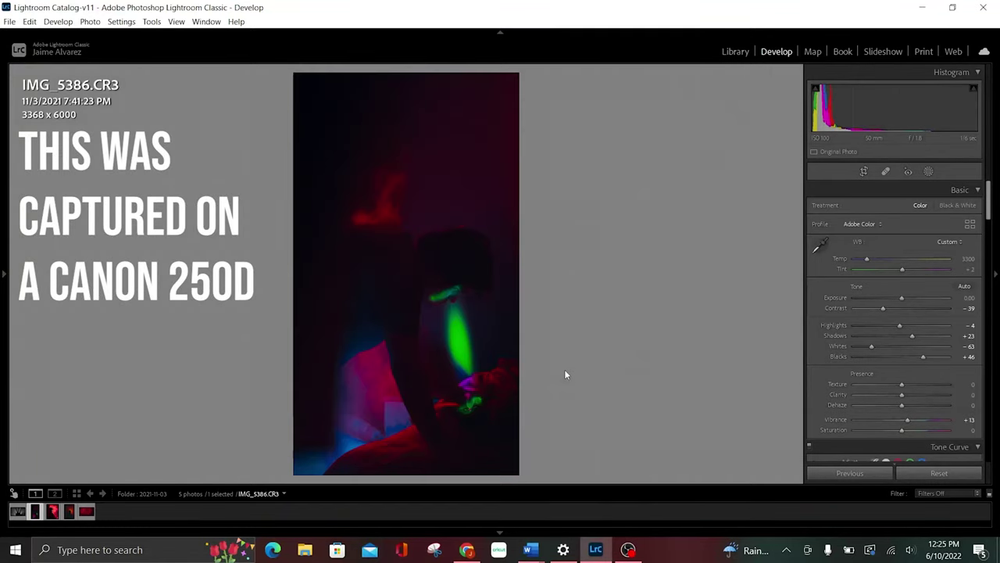
pyautogui.press('\\')
pyautogui.press('\\')
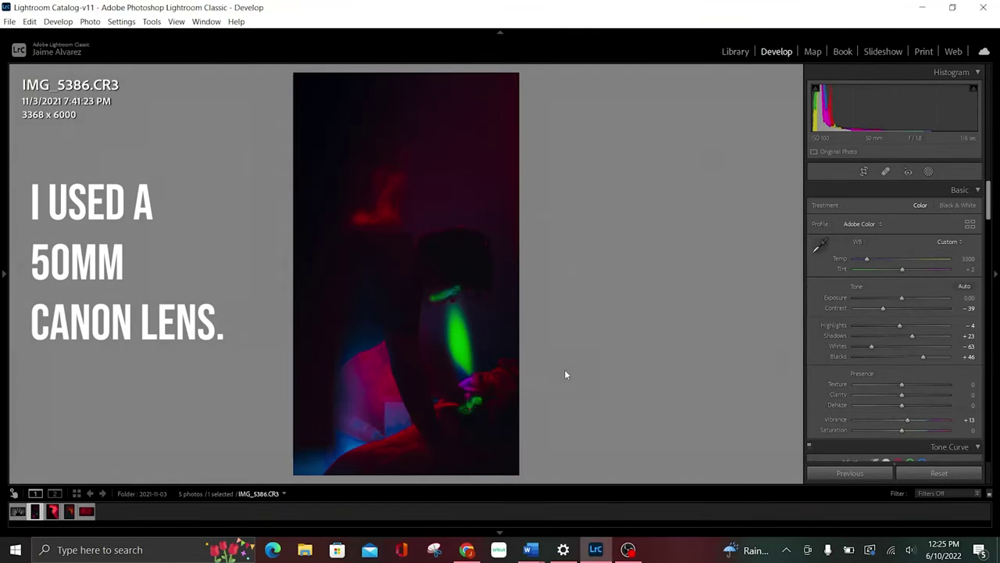
pyautogui.press('\\')
pyautogui.press('\\')
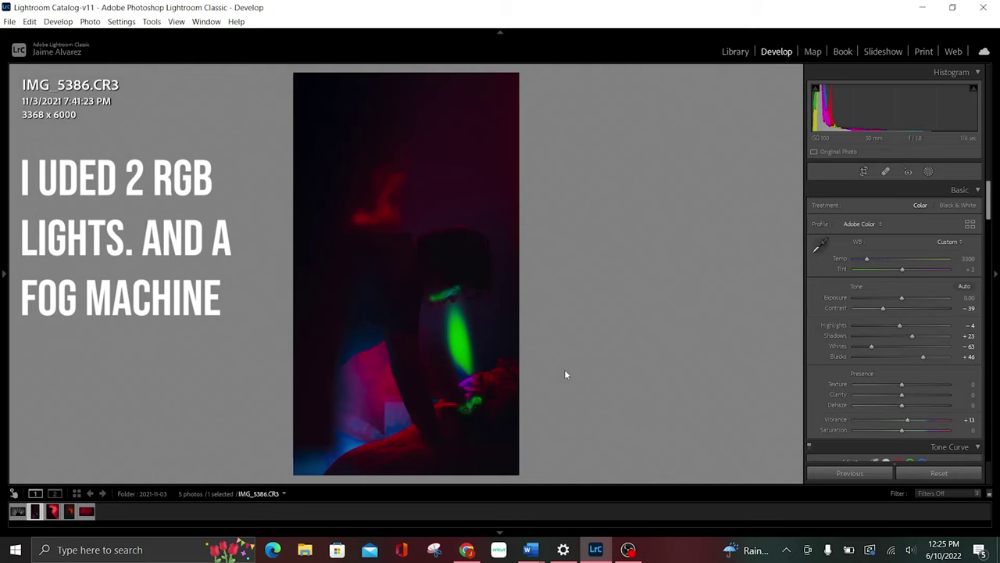
pyautogui.press('\\')
pyautogui.press('\\')
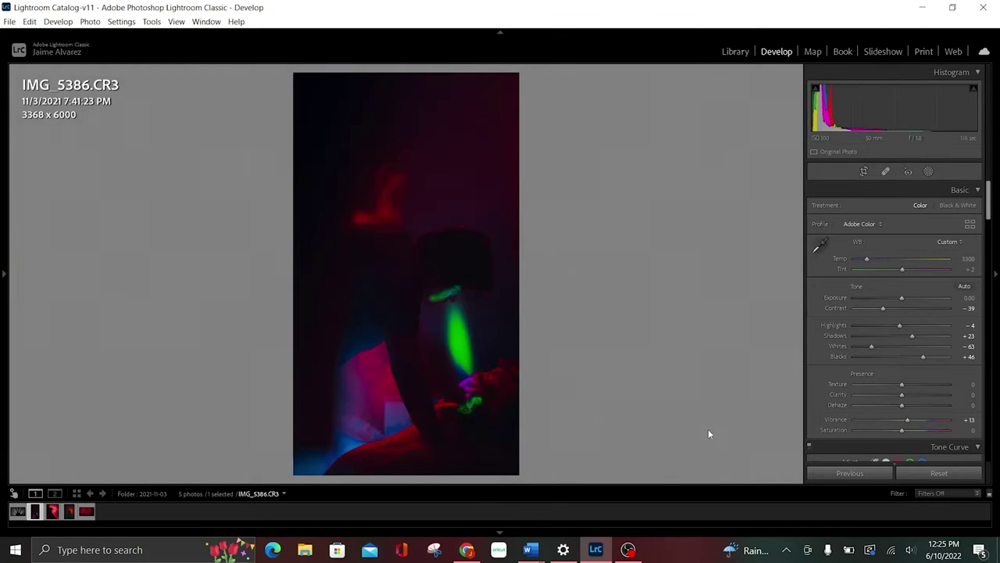
# Reset all edits and set the crop aspect ratio to As Shot.
pyautogui.click(916, 473)
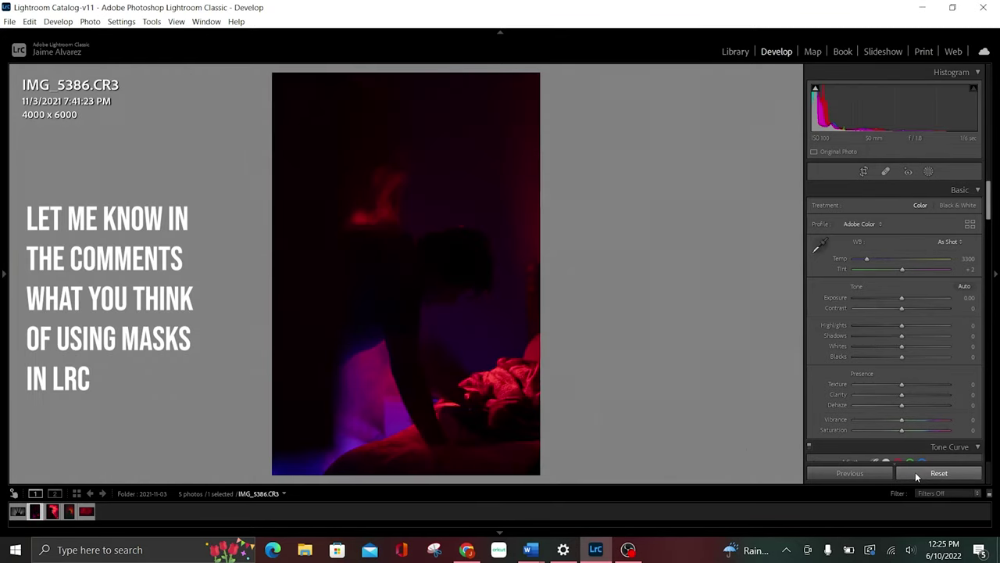
pyautogui.click(861, 170)
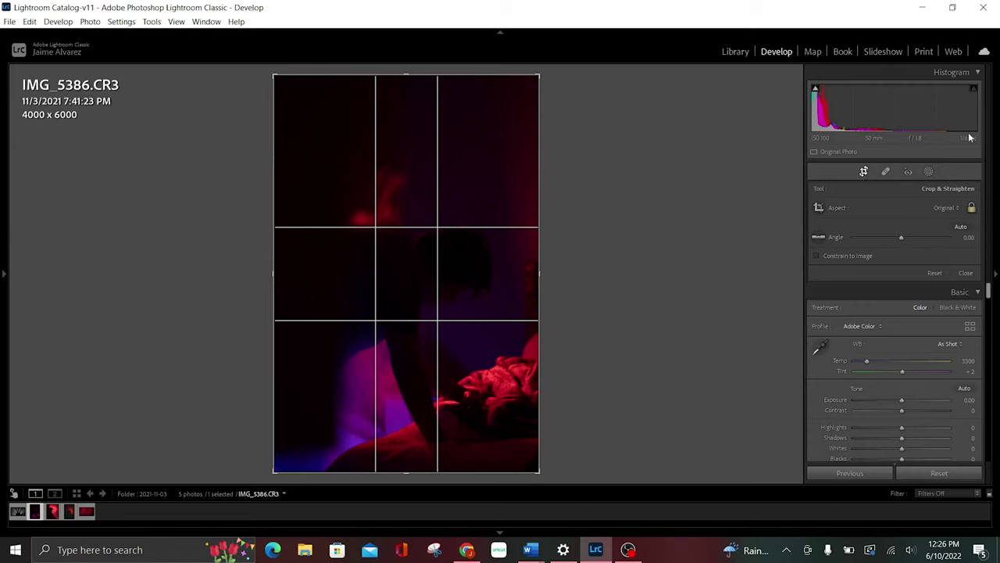
pyautogui.click(940, 209)
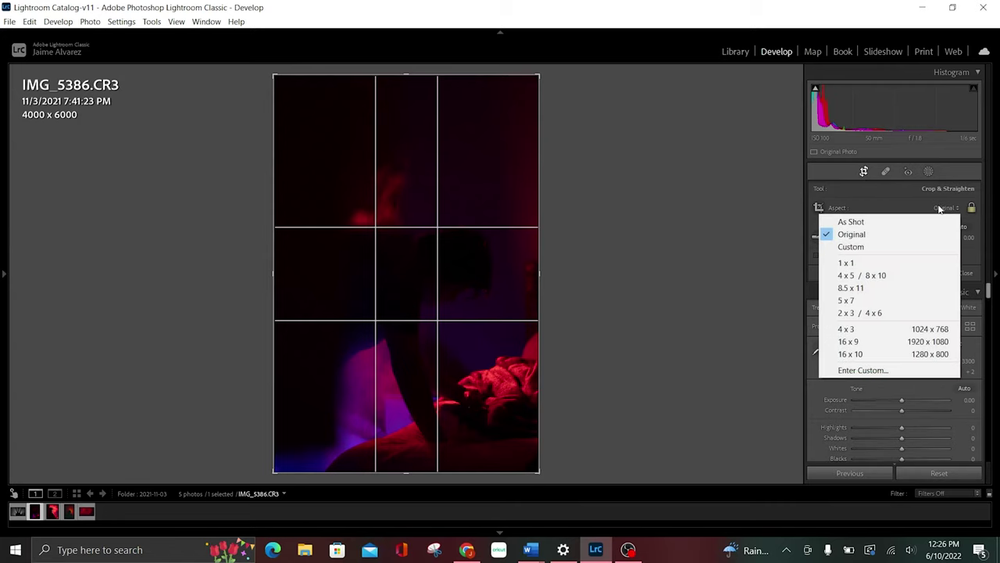
pyautogui.click(852, 224)
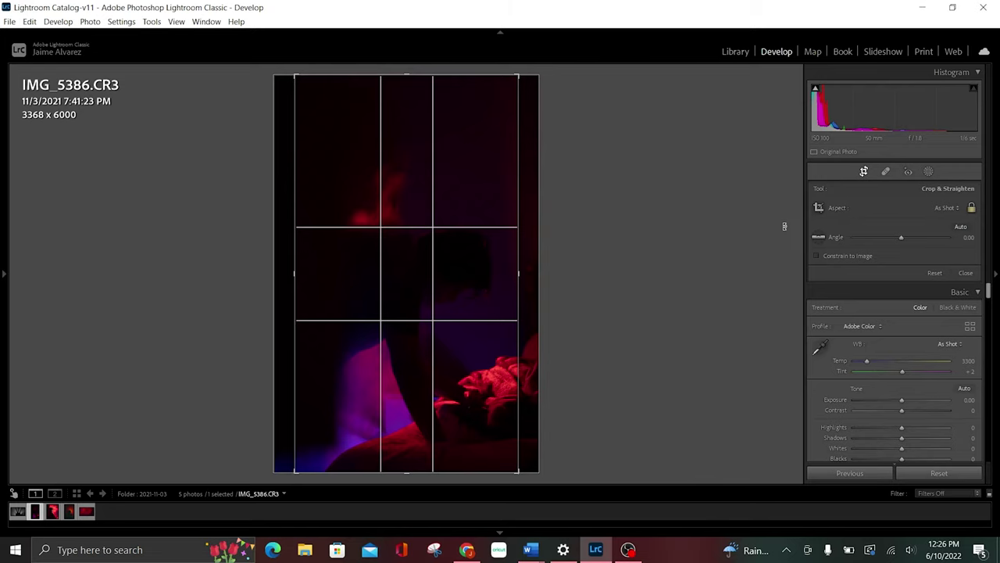
# Commit the crop and set Contrast -39, Highlights -4, Shadows +24, Whites -60, Blacks +46.
pyautogui.press('Return')
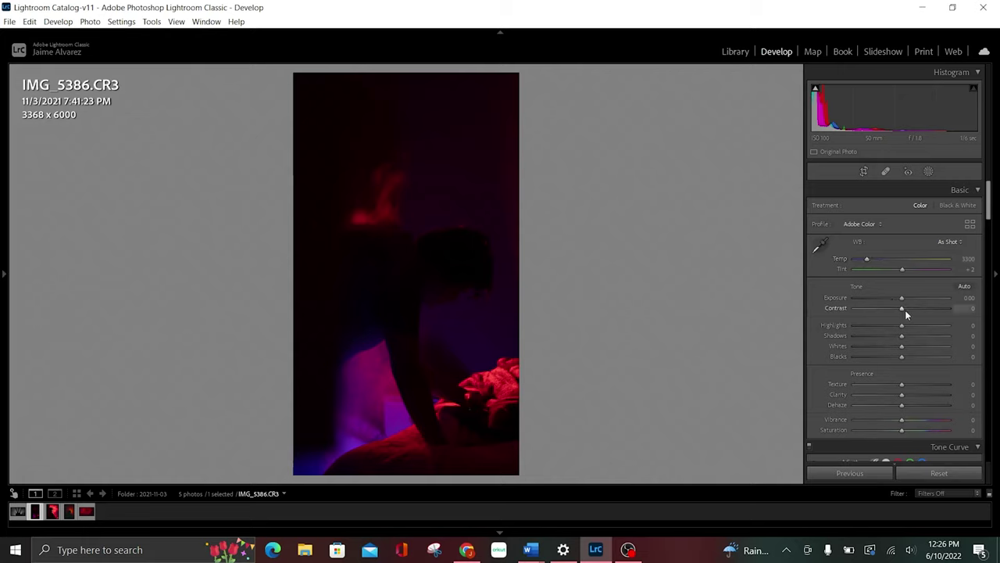
pyautogui.moveTo(903, 310); pyautogui.dragTo(883, 309)
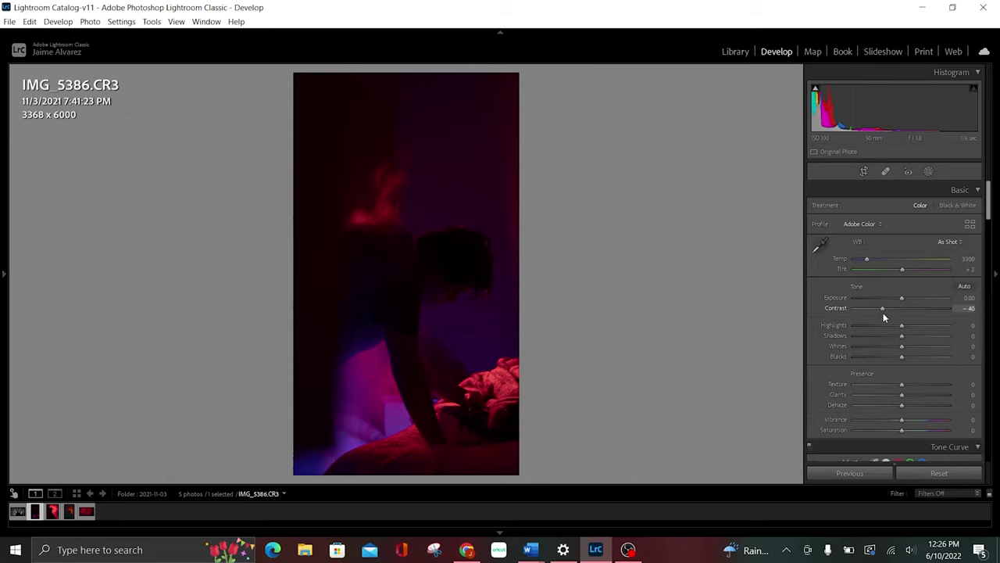
pyautogui.press('Up')
pyautogui.moveTo(903, 327); pyautogui.dragTo(903, 335)
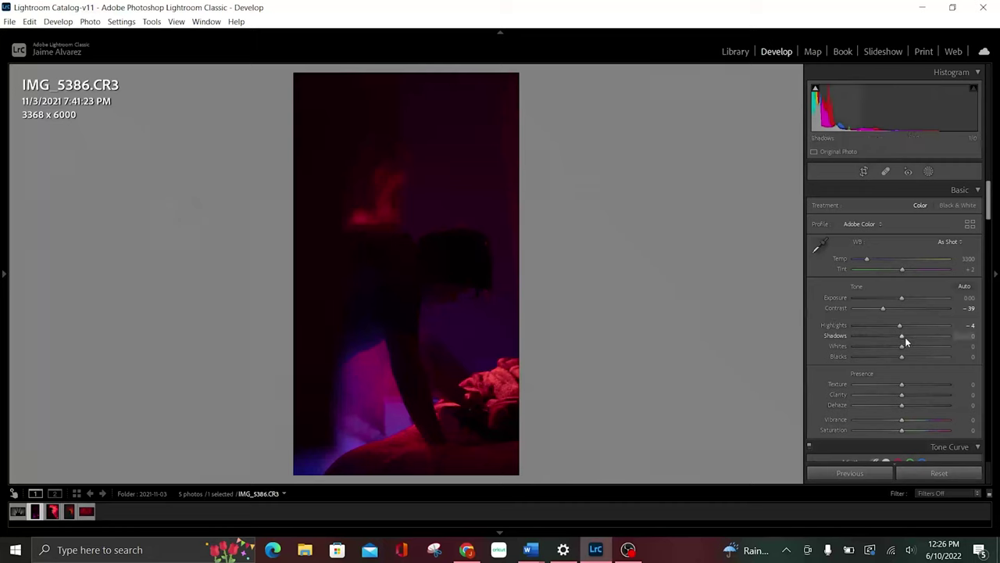
pyautogui.moveTo(909, 340); pyautogui.dragTo(917, 340)
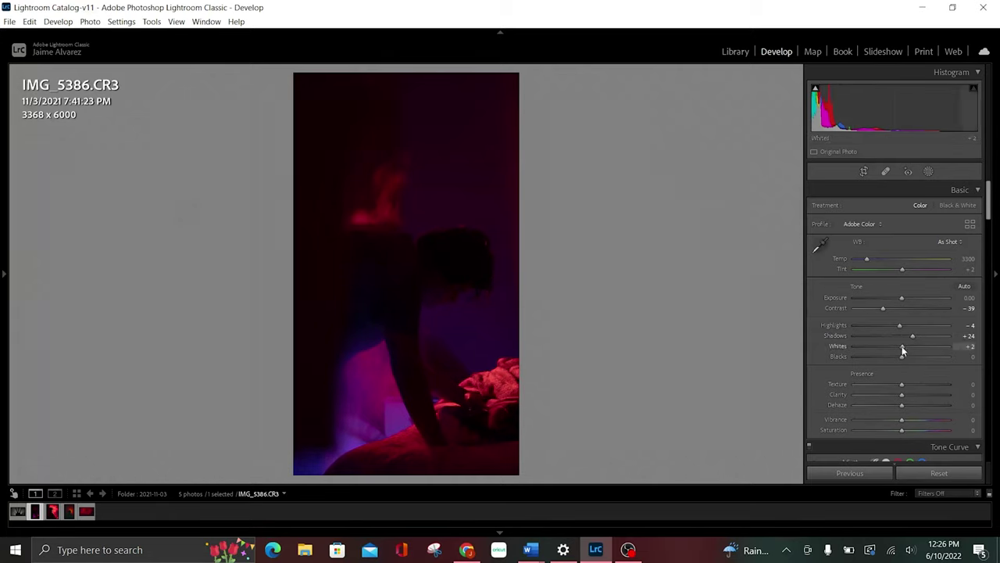
pyautogui.moveTo(902, 349)
pyautogui.mouseDown()
pyautogui.moveTo(866, 344)
pyautogui.moveTo(873, 349)
pyautogui.mouseUp()
pyautogui.moveTo(903, 356); pyautogui.dragTo(924, 360)
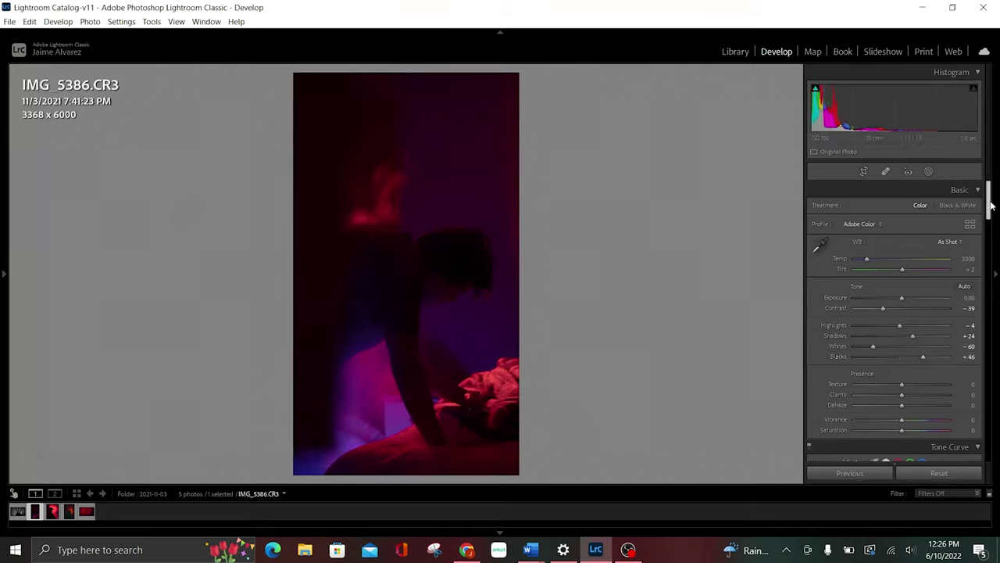
pyautogui.moveTo(991, 205); pyautogui.dragTo(972, 235)
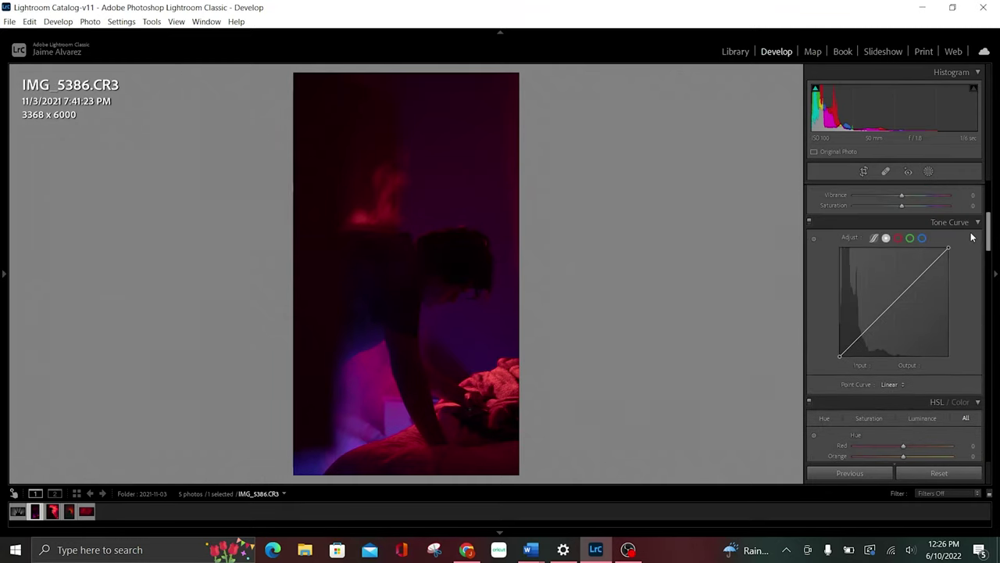
# Add point-curve points, pull the shadow point to 74/49 and lift the black point to 4/7.
pyautogui.click(868, 330)
pyautogui.moveTo(898, 299); pyautogui.dragTo(899, 304)
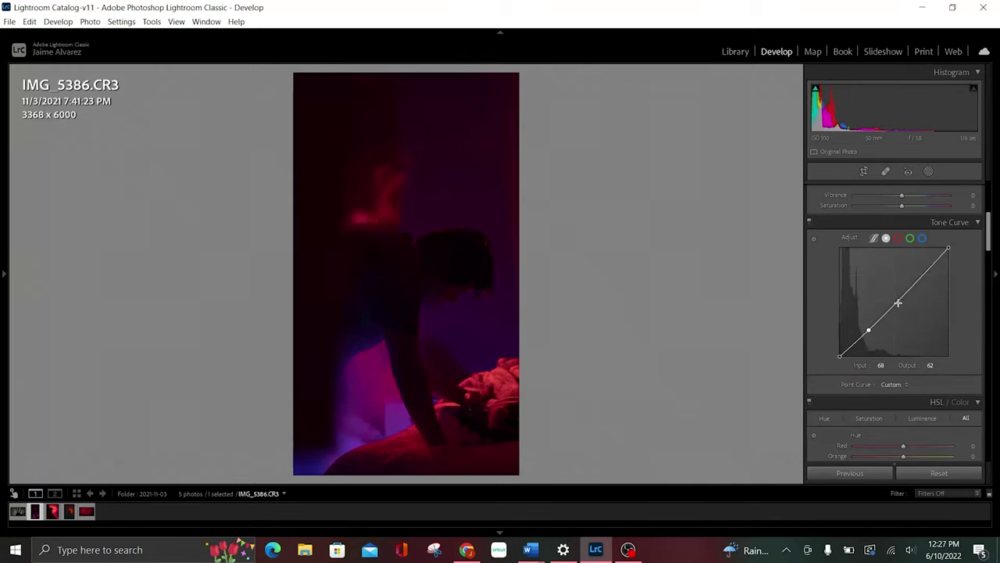
pyautogui.click(925, 275)
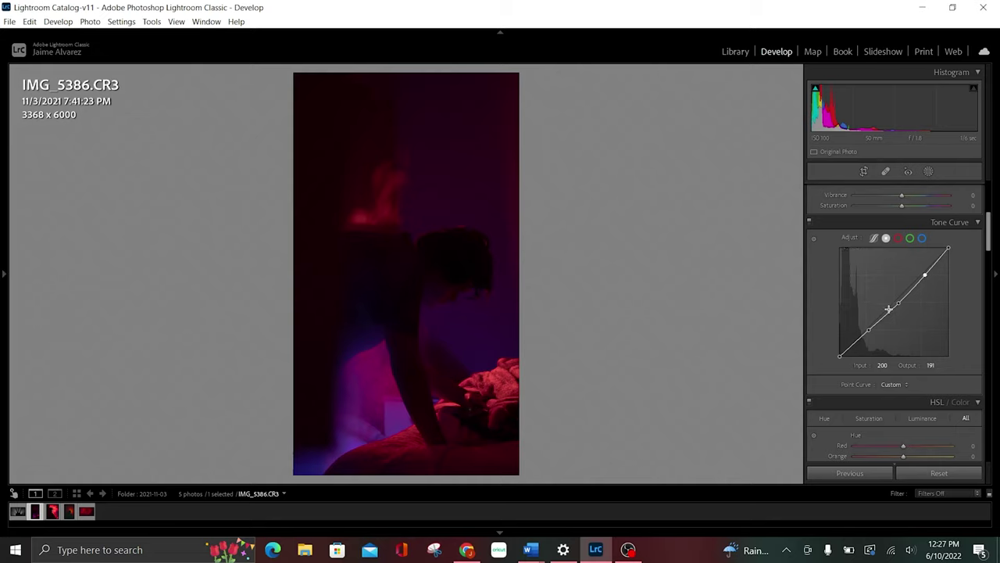
pyautogui.moveTo(899, 304); pyautogui.dragTo(898, 301)
pyautogui.moveTo(868, 331); pyautogui.dragTo(870, 335)
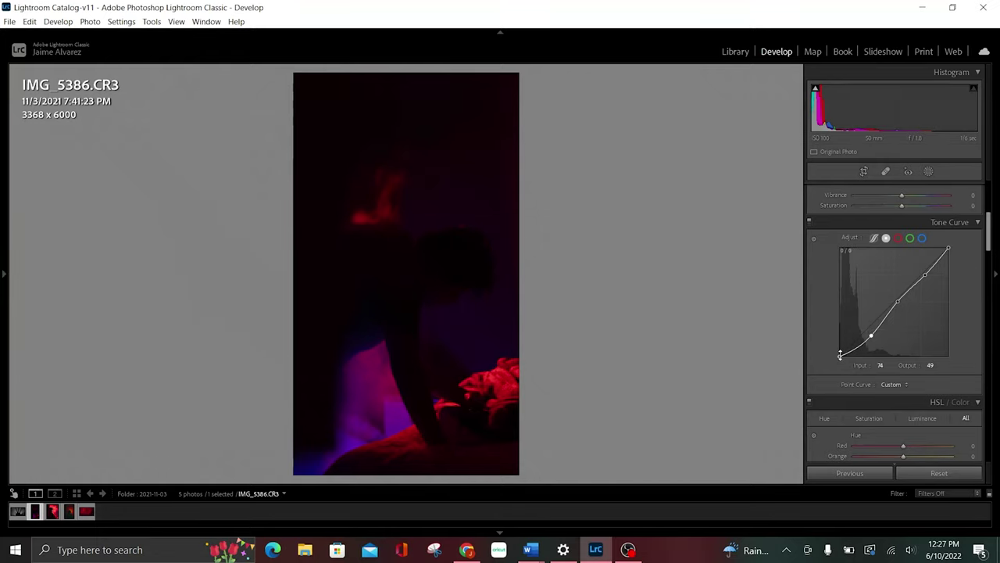
pyautogui.moveTo(840, 357); pyautogui.dragTo(840, 353)
# Set the Calibration Red Primary to hue +18 and saturation +81.
pyautogui.scroll(-5, 918, 360)
pyautogui.scroll(-5, 918, 360)
pyautogui.scroll(-5, 918, 359)
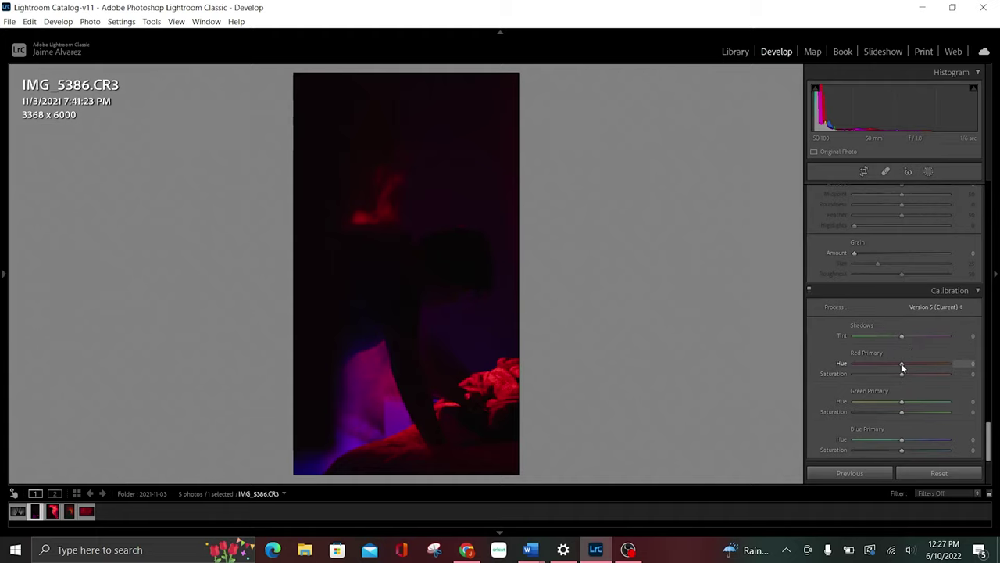
pyautogui.moveTo(902, 364); pyautogui.dragTo(906, 364)
pyautogui.moveTo(933, 372); pyautogui.dragTo(940, 376)
# Set the Blue Primary to hue -81 and saturation -34.
pyautogui.moveTo(896, 443); pyautogui.dragTo(864, 447)
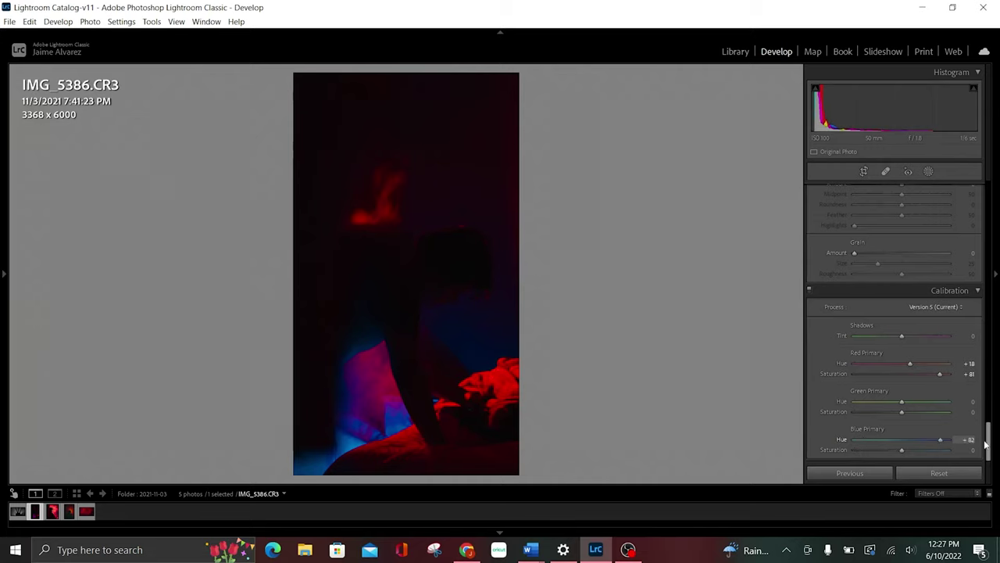
pyautogui.moveTo(864, 450)
pyautogui.mouseDown()
pyautogui.moveTo(883, 449)
pyautogui.moveTo(861, 451)
pyautogui.mouseUp()
pyautogui.moveTo(901, 451); pyautogui.dragTo(881, 455)
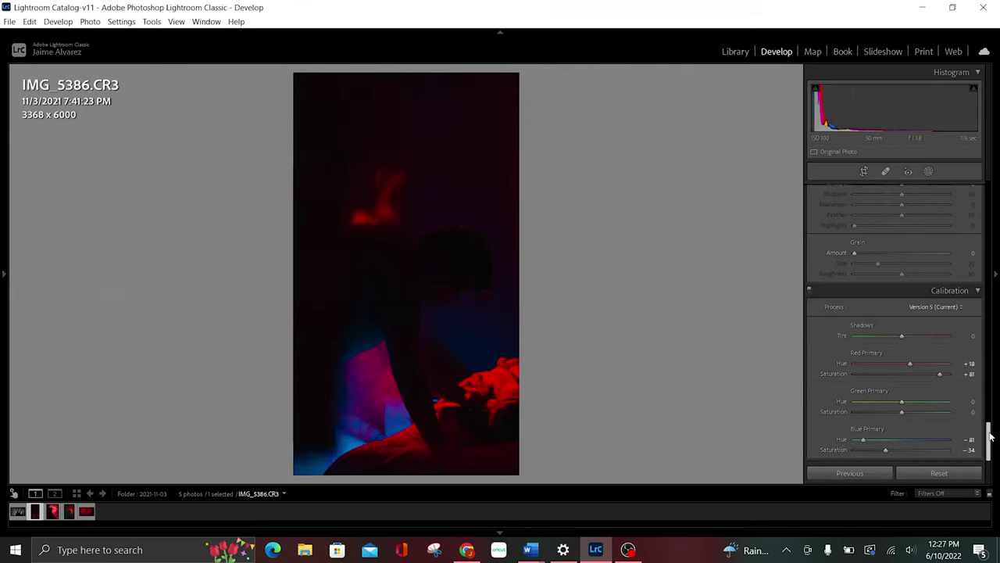
pyautogui.moveTo(990, 438); pyautogui.dragTo(990, 383)
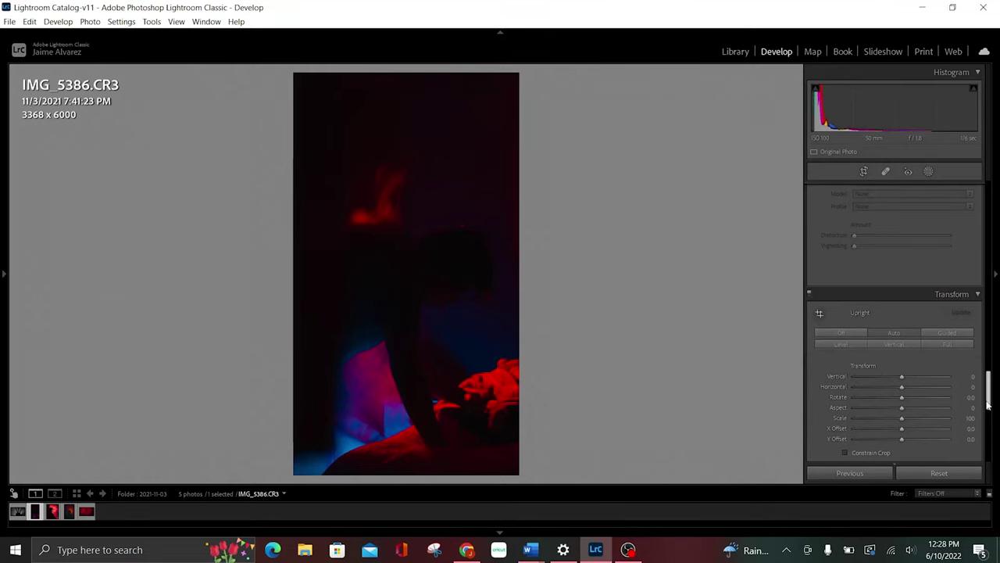
# Give the Color Grading shadows a fully saturated green tint.
pyautogui.moveTo(988, 405); pyautogui.dragTo(989, 367)
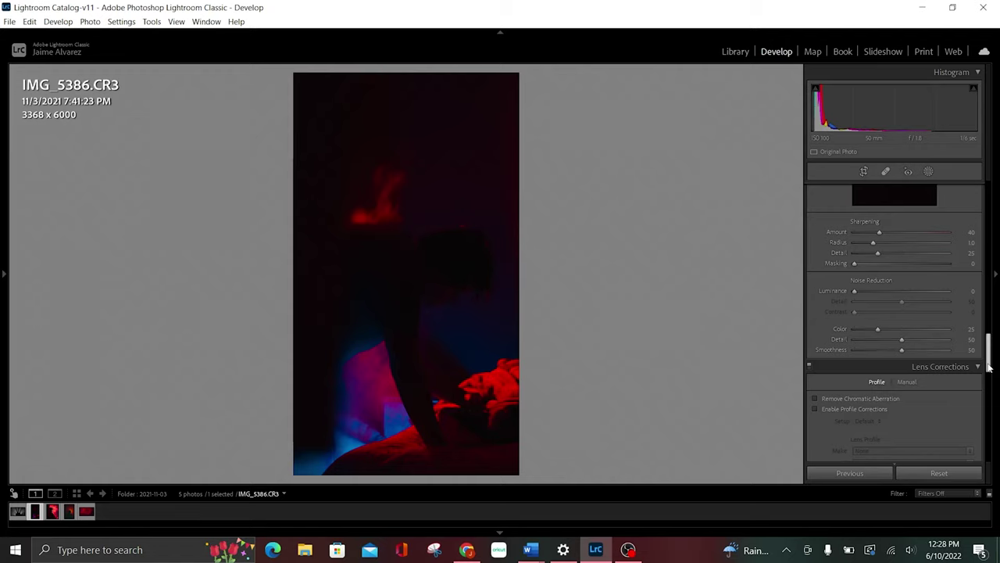
pyautogui.moveTo(988, 367); pyautogui.dragTo(989, 310)
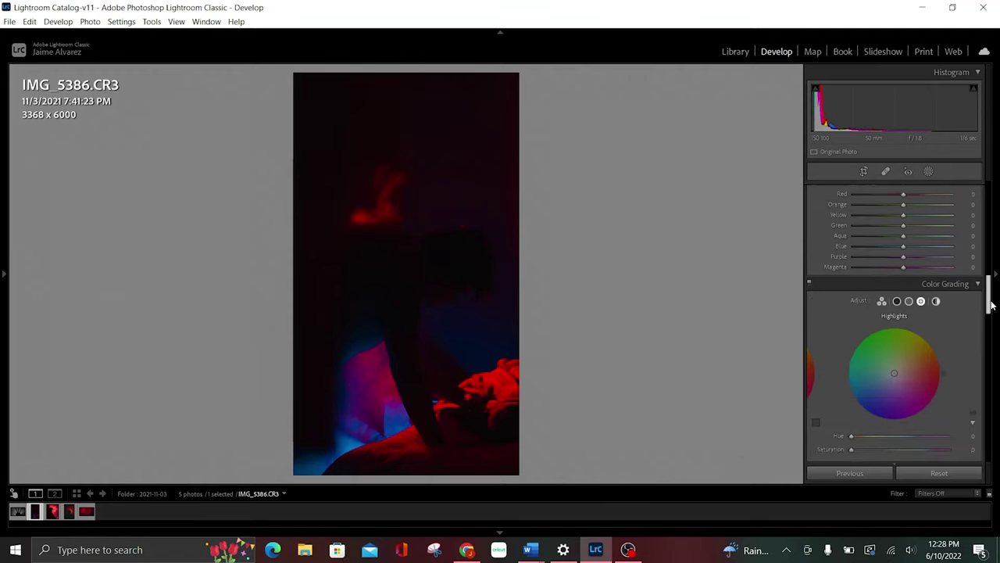
pyautogui.click(897, 264)
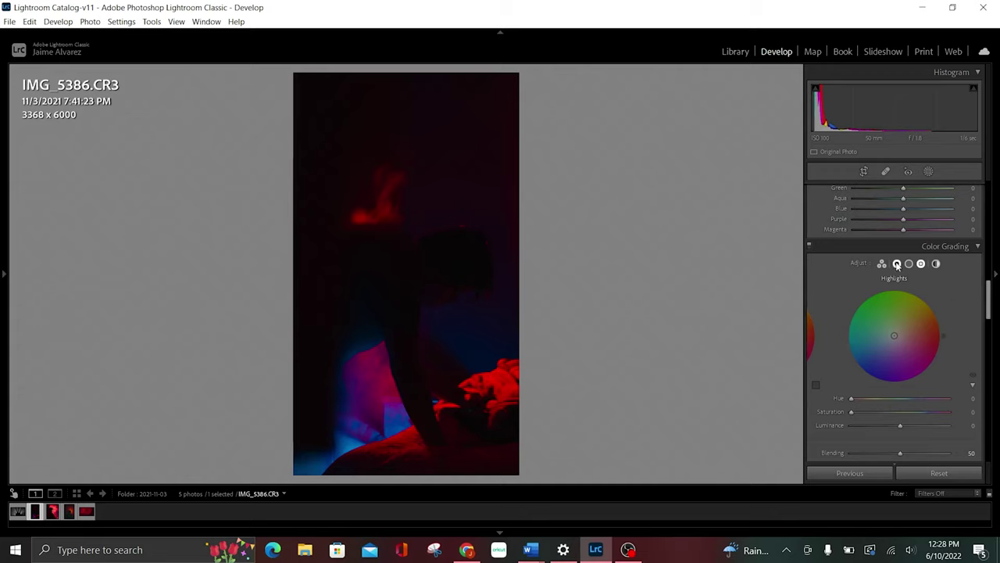
pyautogui.moveTo(852, 411); pyautogui.dragTo(949, 411)
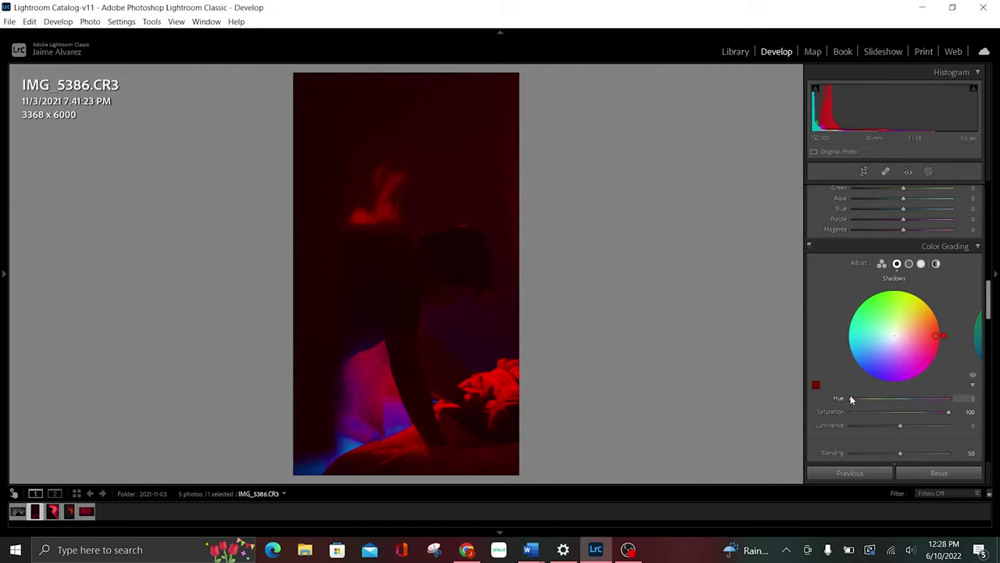
pyautogui.moveTo(851, 398)
pyautogui.mouseDown()
pyautogui.moveTo(936, 407)
pyautogui.moveTo(865, 408)
pyautogui.mouseUp()
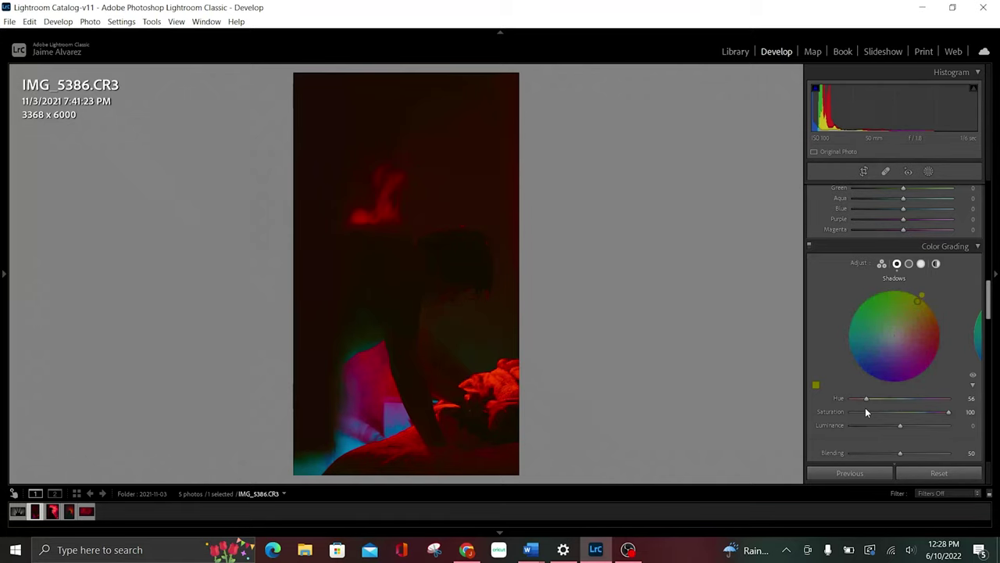
# Set the midtones wheel to Saturation 100 and Hue 58.
pyautogui.click(909, 263)
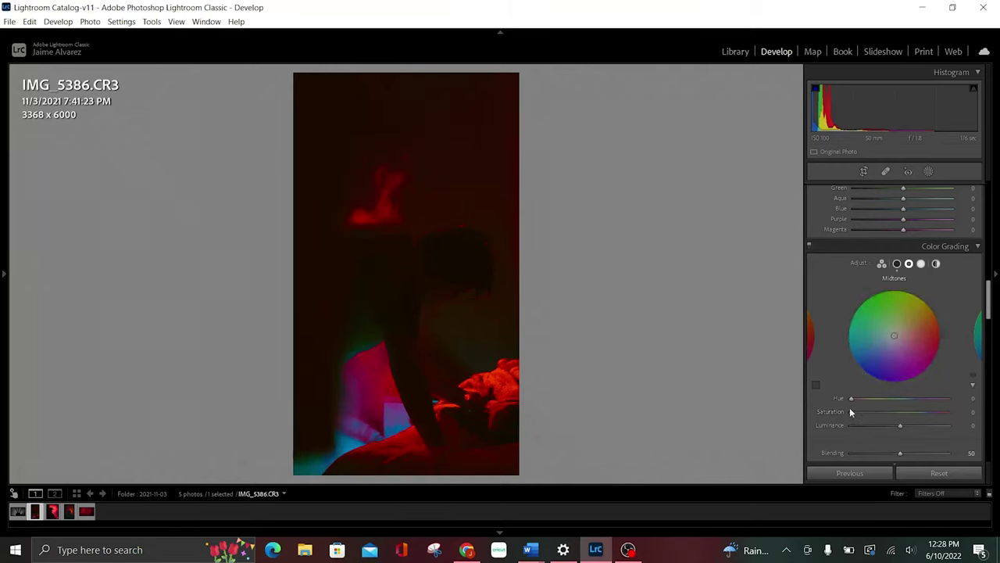
pyautogui.moveTo(851, 412); pyautogui.dragTo(976, 414)
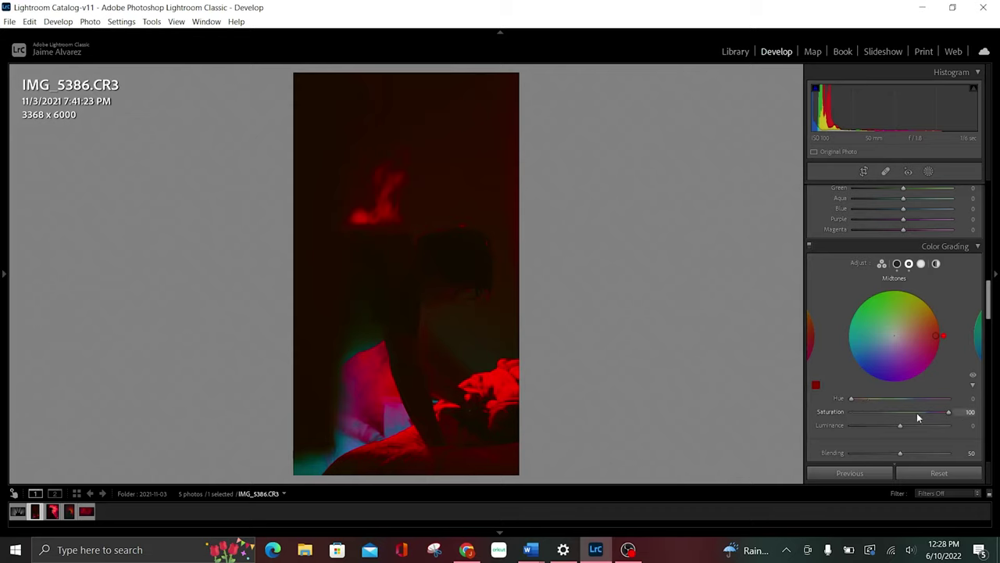
pyautogui.moveTo(852, 398)
pyautogui.mouseDown()
pyautogui.moveTo(928, 402)
pyautogui.moveTo(872, 408)
pyautogui.moveTo(867, 399)
pyautogui.mouseUp()
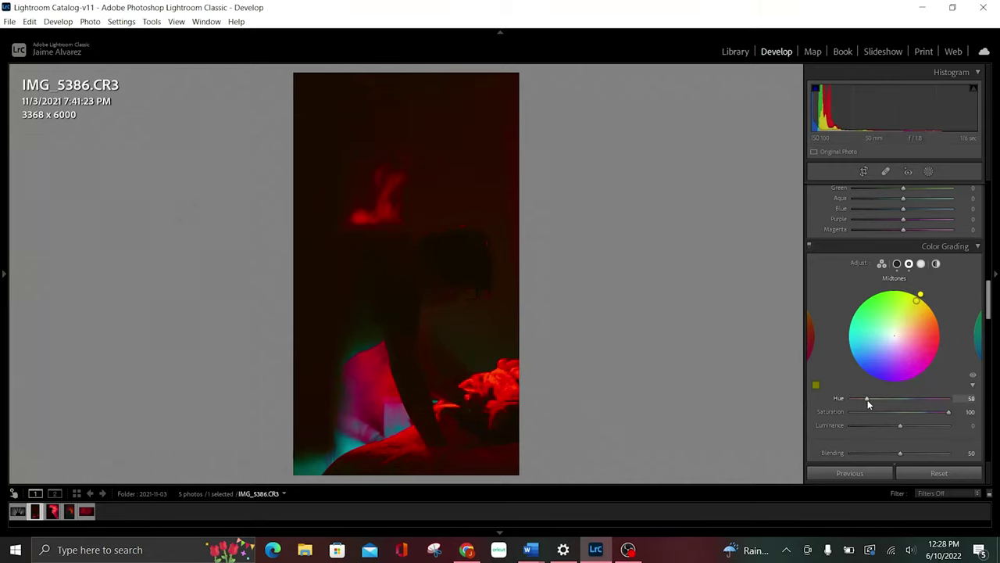
# Try a saturated green-cyan tint on the highlights, then pull its saturation back down.
pyautogui.click(922, 264)
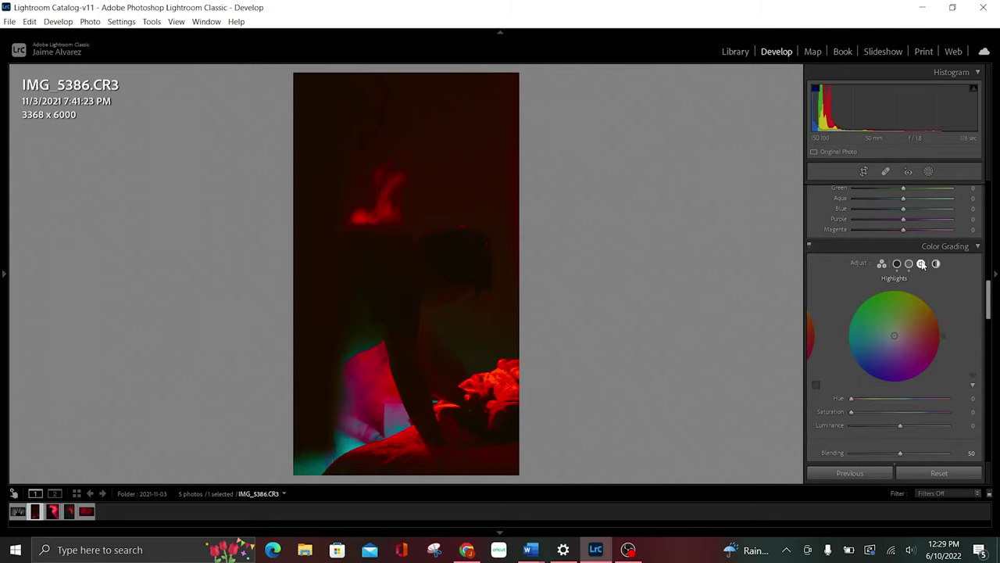
pyautogui.moveTo(854, 414); pyautogui.dragTo(951, 415)
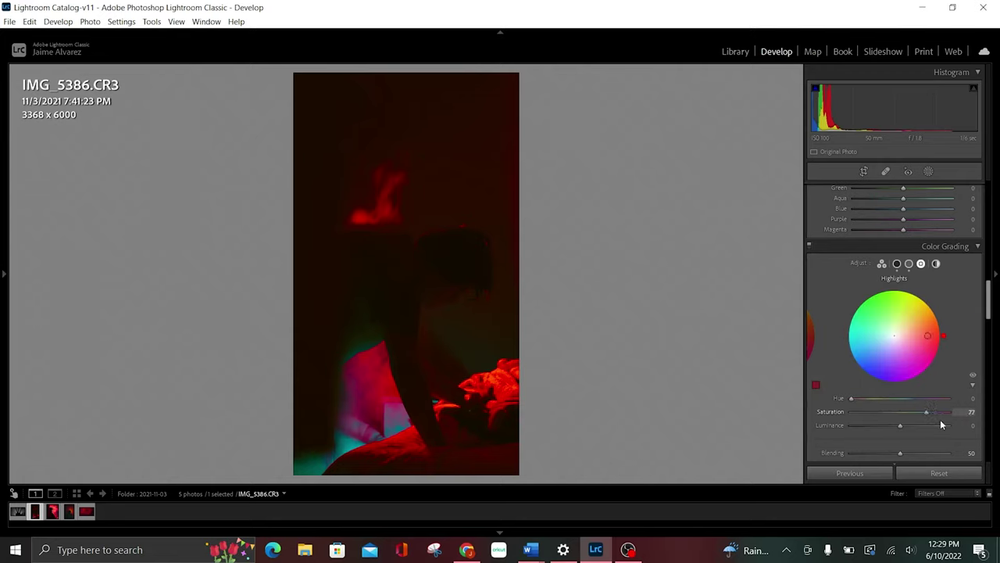
pyautogui.moveTo(851, 400)
pyautogui.mouseDown()
pyautogui.moveTo(922, 401)
pyautogui.moveTo(866, 424)
pyautogui.mouseUp()
pyautogui.moveTo(948, 411)
pyautogui.mouseDown()
pyautogui.moveTo(776, 420)
pyautogui.moveTo(852, 422)
pyautogui.moveTo(878, 409)
pyautogui.mouseUp()
pyautogui.moveTo(990, 304); pyautogui.dragTo(998, 260)
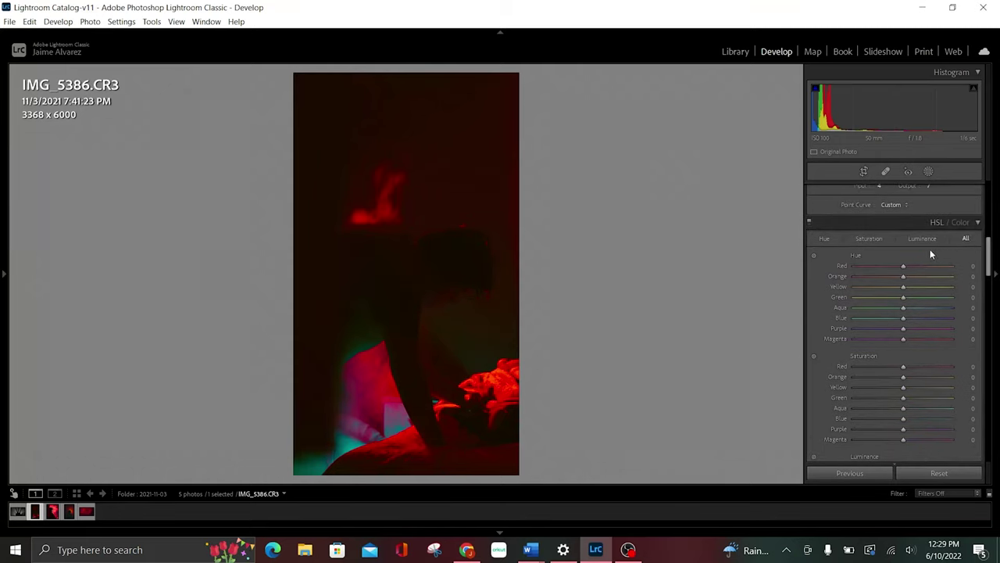
# Set HSL hues Orange +29, Aqua -14, Blue +22, and Blue saturation +100.
pyautogui.moveTo(905, 277); pyautogui.dragTo(920, 279)
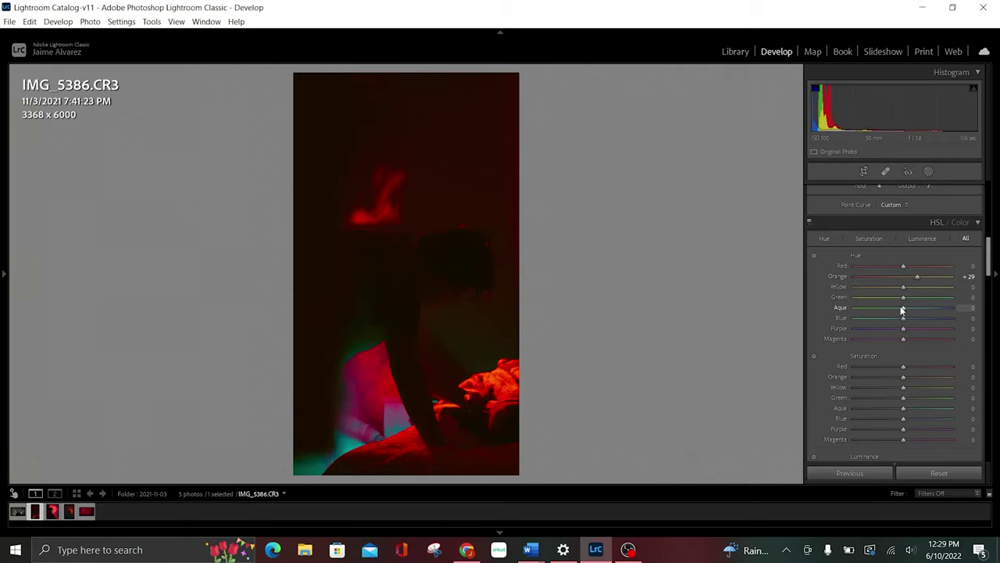
pyautogui.moveTo(902, 308)
pyautogui.mouseDown()
pyautogui.moveTo(714, 350)
pyautogui.moveTo(962, 350)
pyautogui.moveTo(811, 334)
pyautogui.moveTo(916, 328)
pyautogui.mouseUp()
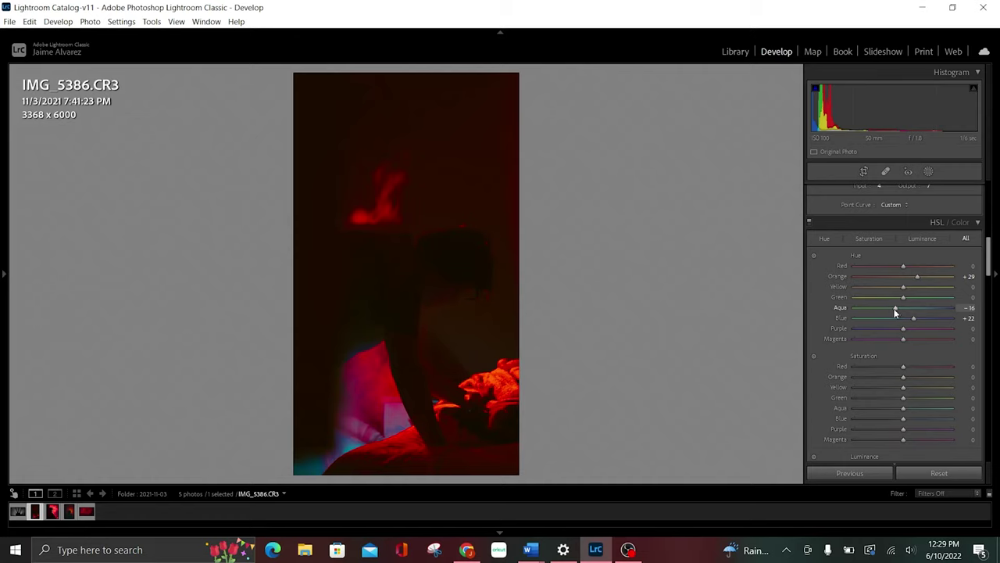
pyautogui.moveTo(895, 312)
pyautogui.mouseDown()
pyautogui.moveTo(906, 325)
pyautogui.moveTo(897, 329)
pyautogui.mouseUp()
pyautogui.moveTo(903, 418); pyautogui.dragTo(994, 427)
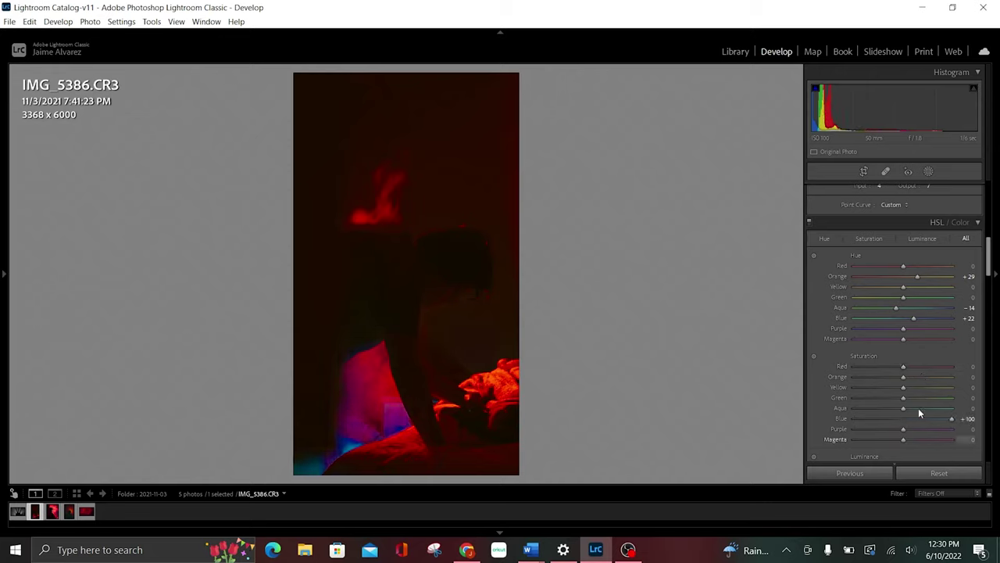
# Set HSL luminance to Red -8, Orange +4 and Aqua -7.
pyautogui.scroll(-2, 904, 415)
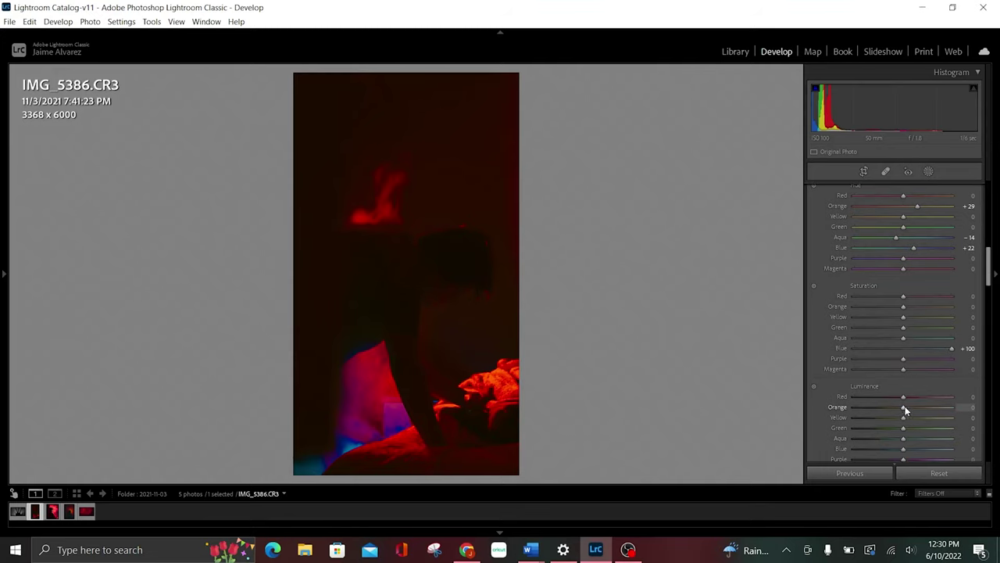
pyautogui.moveTo(904, 401); pyautogui.dragTo(902, 402)
pyautogui.moveTo(904, 410); pyautogui.dragTo(907, 410)
pyautogui.moveTo(904, 442); pyautogui.dragTo(903, 444)
pyautogui.moveTo(990, 266); pyautogui.dragTo(996, 172)
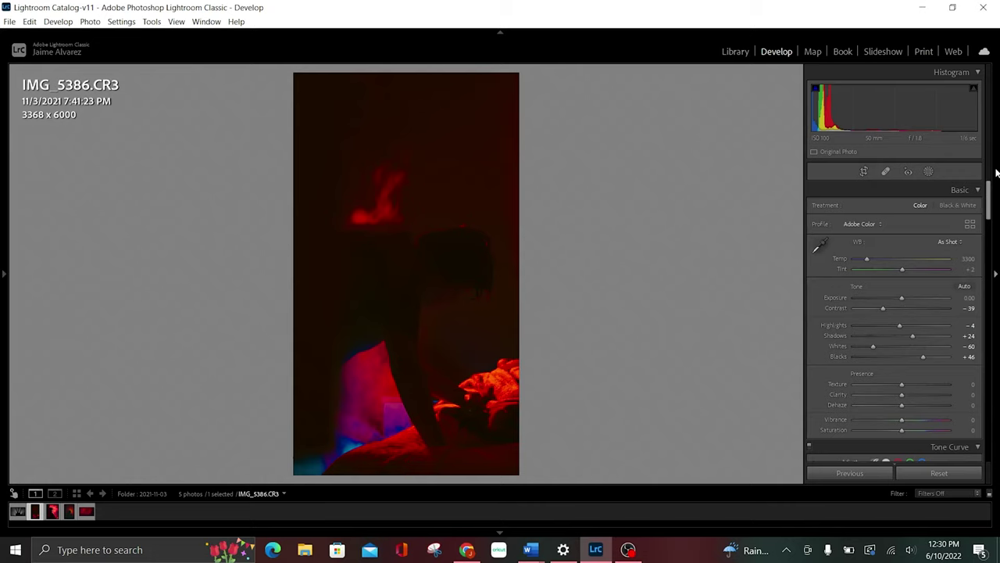
# Add a brush mask painted along the subject's jawline.
pyautogui.click(929, 171)
pyautogui.click(833, 235)
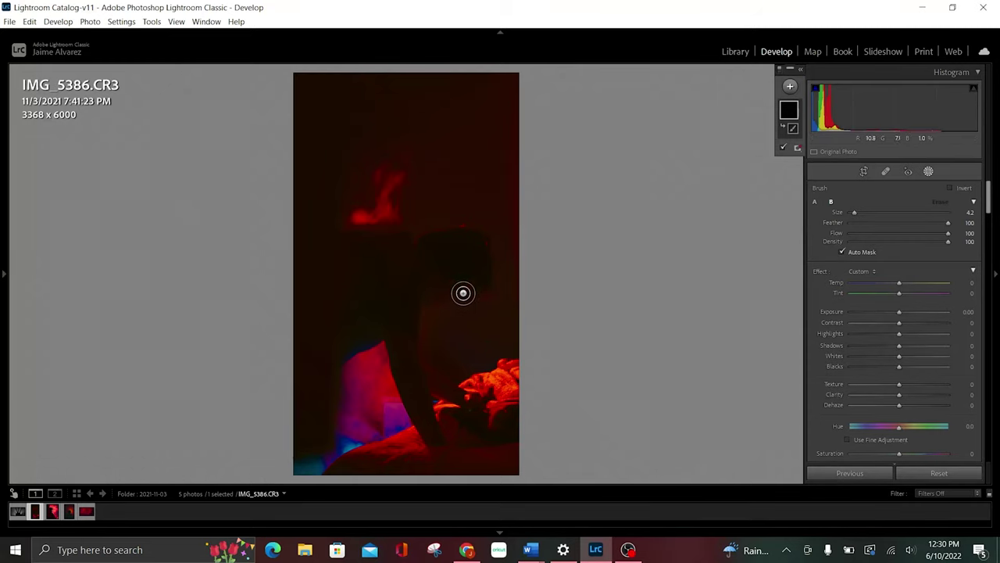
pyautogui.moveTo(454, 288); pyautogui.dragTo(431, 297)
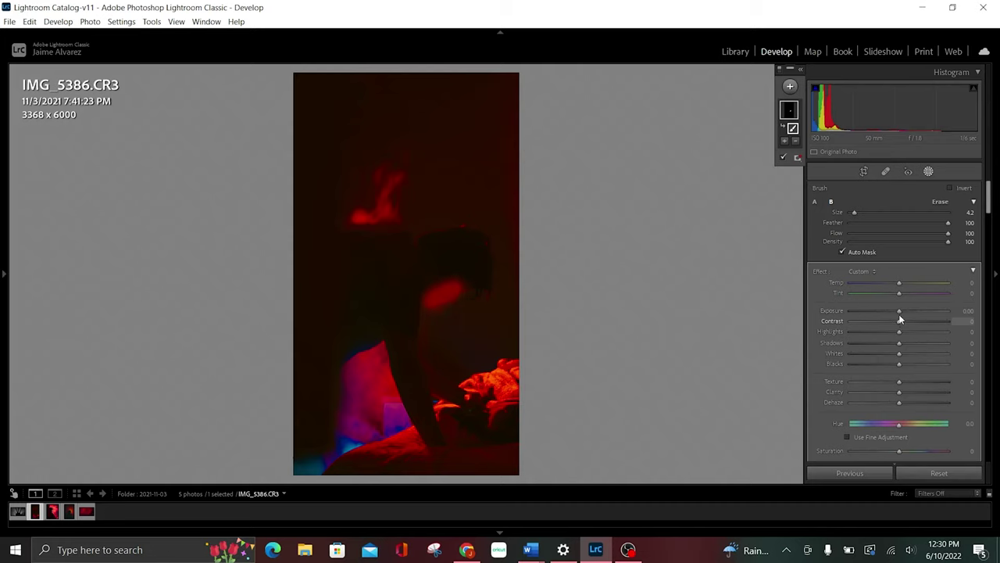
# Set the jawline mask to Exposure 2.84, Highlights -65, Shadows -58, Hue 180, Saturation 100.
pyautogui.moveTo(901, 311); pyautogui.dragTo(935, 315)
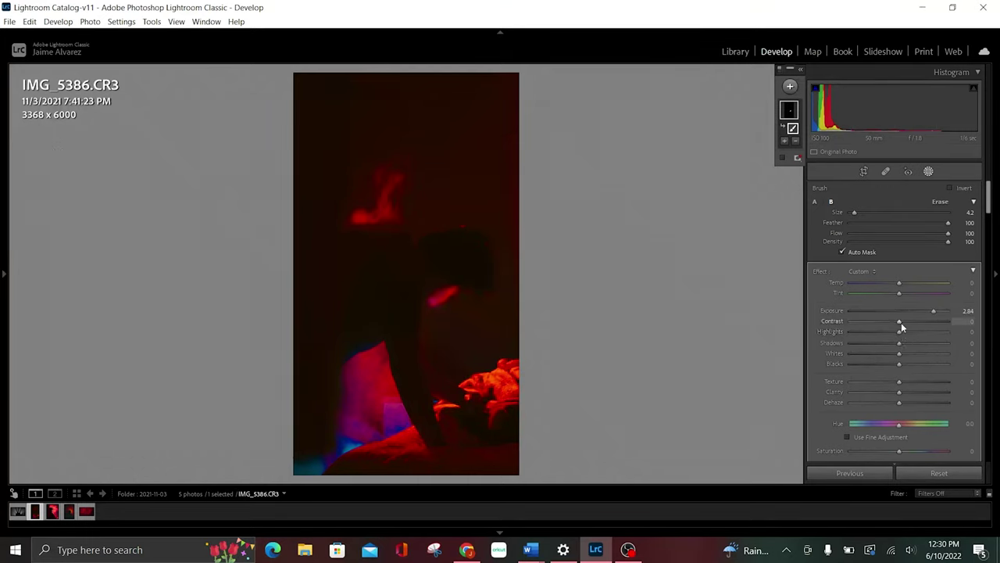
pyautogui.moveTo(904, 320); pyautogui.dragTo(904, 320)
pyautogui.moveTo(875, 336); pyautogui.dragTo(863, 336)
pyautogui.moveTo(874, 352); pyautogui.dragTo(873, 352)
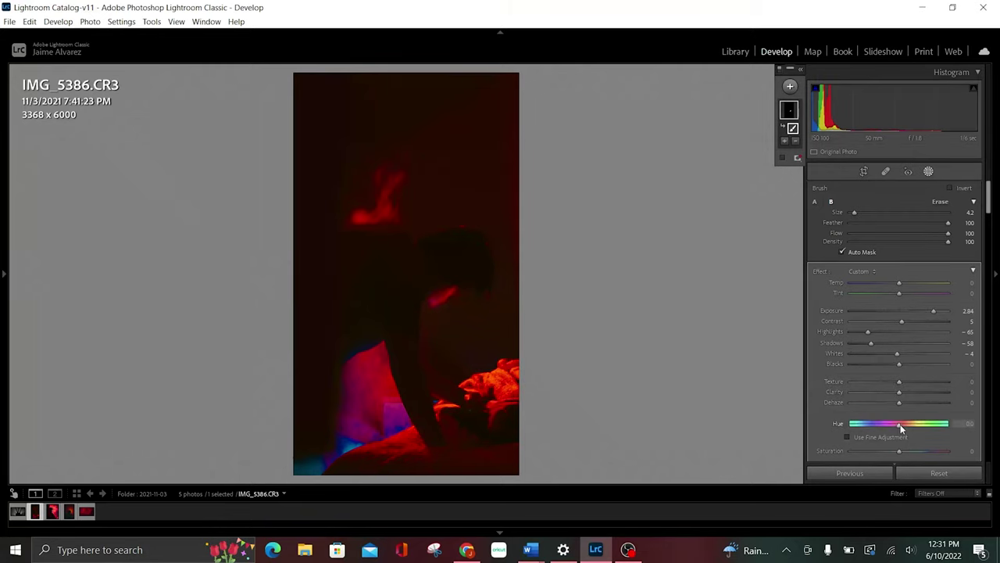
pyautogui.moveTo(899, 423)
pyautogui.mouseDown()
pyautogui.moveTo(859, 424)
pyautogui.moveTo(982, 426)
pyautogui.mouseUp()
pyautogui.moveTo(904, 451); pyautogui.dragTo(948, 451)
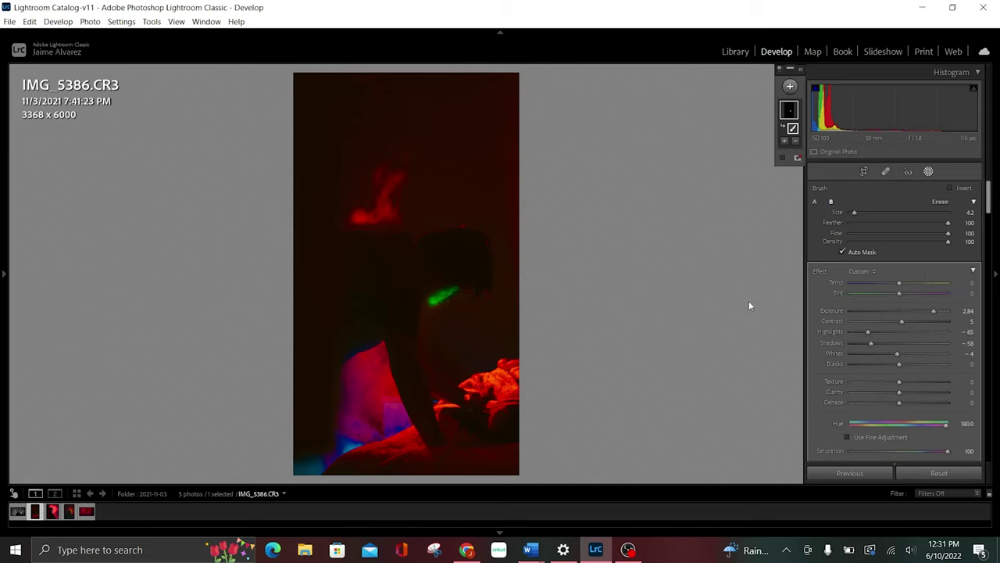
# Add a new brush mask painted over the hand on the red fabric.
pyautogui.click(928, 175)
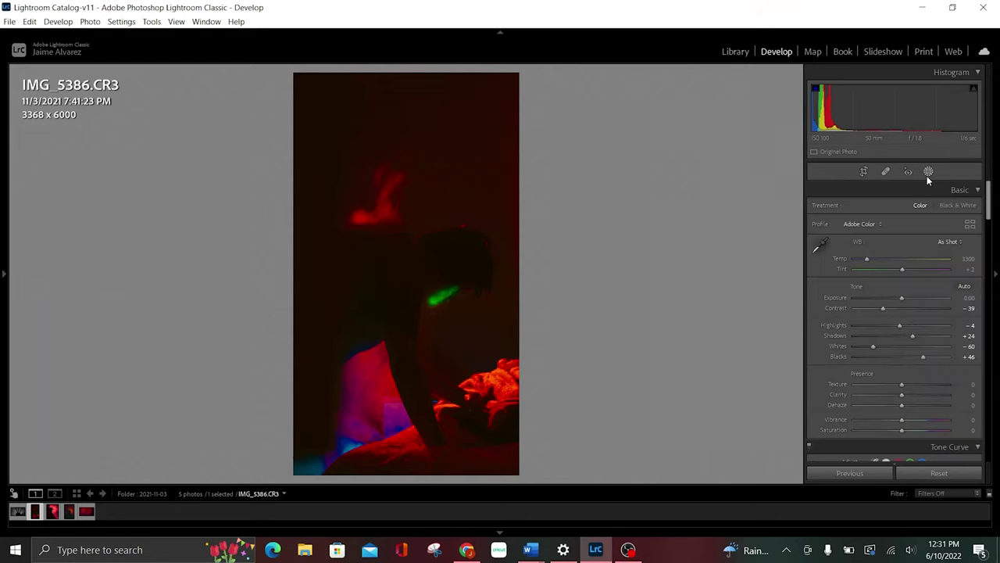
pyautogui.click(929, 177)
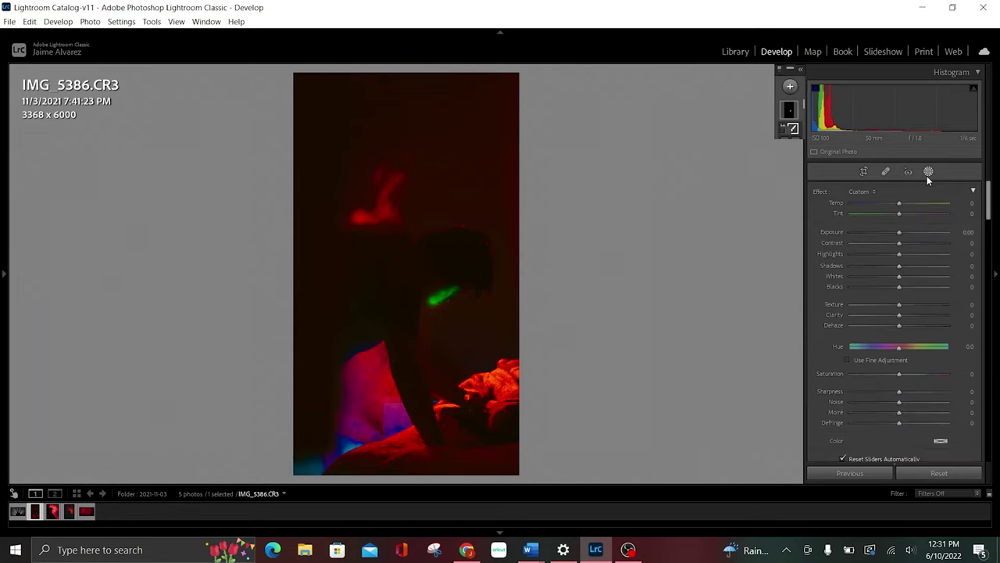
pyautogui.click(790, 86)
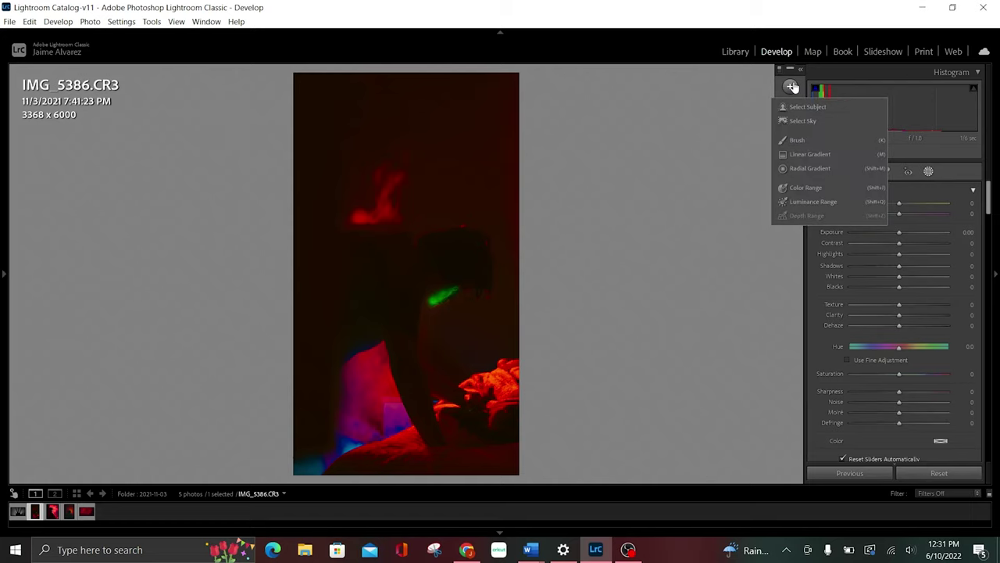
pyautogui.click(797, 141)
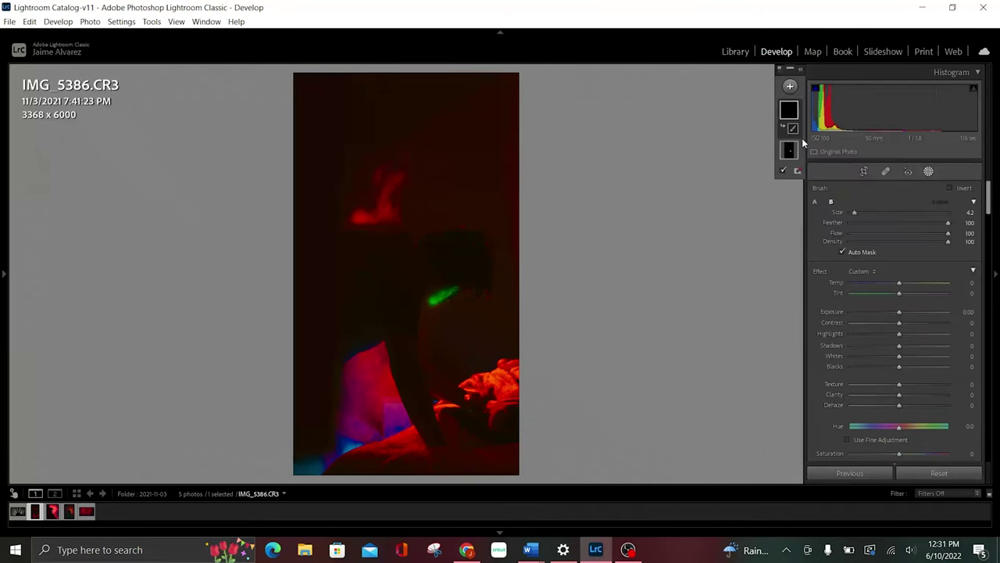
pyautogui.click(483, 411)
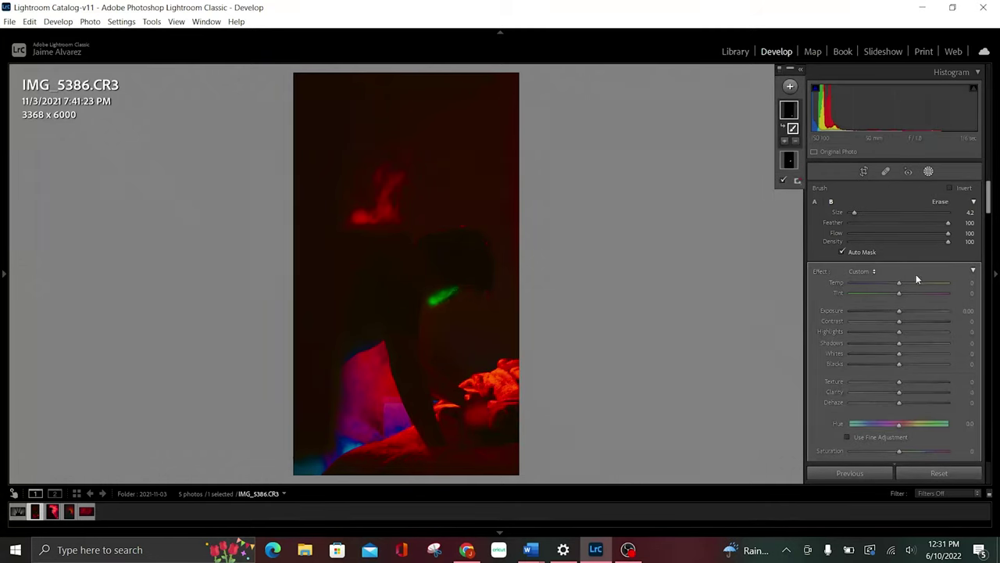
pyautogui.click(790, 107)
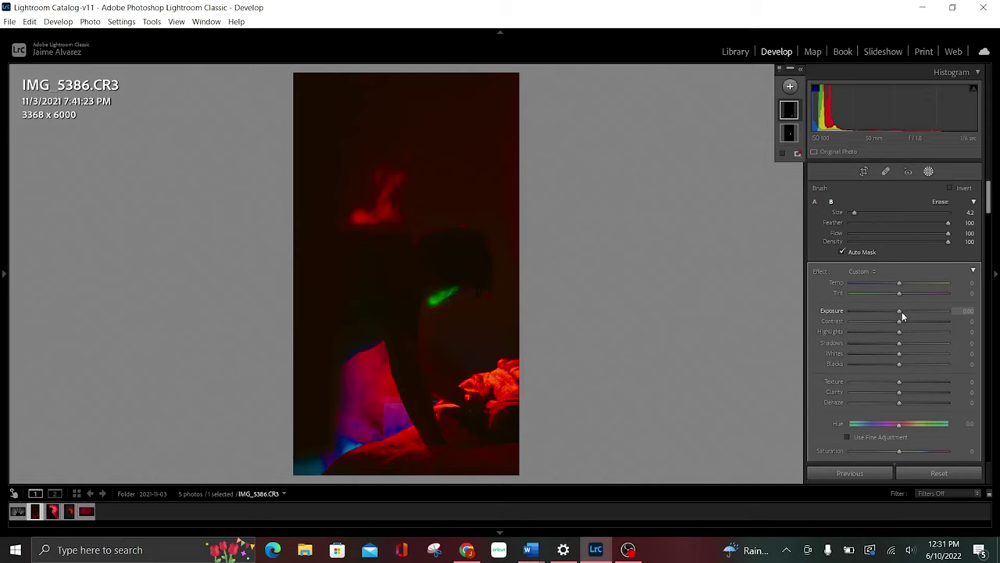
# Set the hand mask to Exposure 4.00 with a green tint at Hue 126.
pyautogui.moveTo(902, 312)
pyautogui.mouseDown()
pyautogui.moveTo(948, 311)
pyautogui.moveTo(811, 319)
pyautogui.mouseUp()
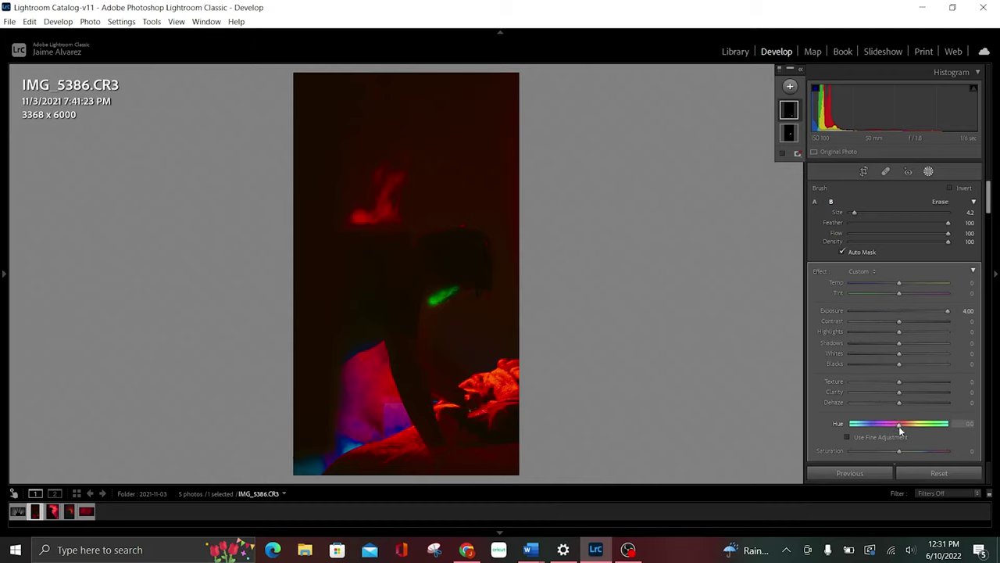
pyautogui.moveTo(899, 426)
pyautogui.mouseDown()
pyautogui.moveTo(975, 435)
pyautogui.moveTo(931, 439)
pyautogui.mouseUp()
pyautogui.moveTo(810, 461)
pyautogui.mouseDown()
pyautogui.moveTo(893, 452)
pyautogui.moveTo(880, 445)
pyautogui.mouseUp()
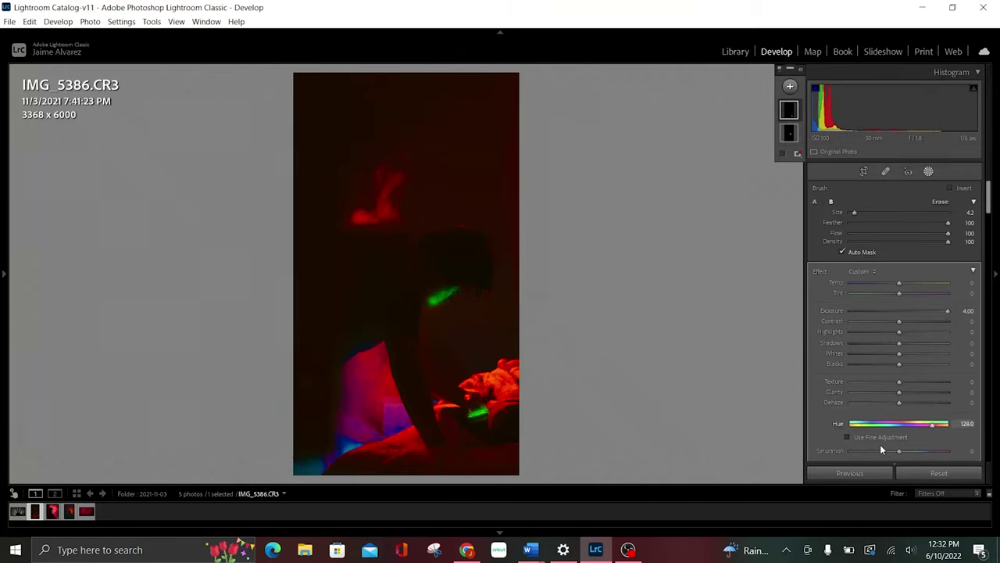
pyautogui.moveTo(881, 450); pyautogui.dragTo(980, 454)
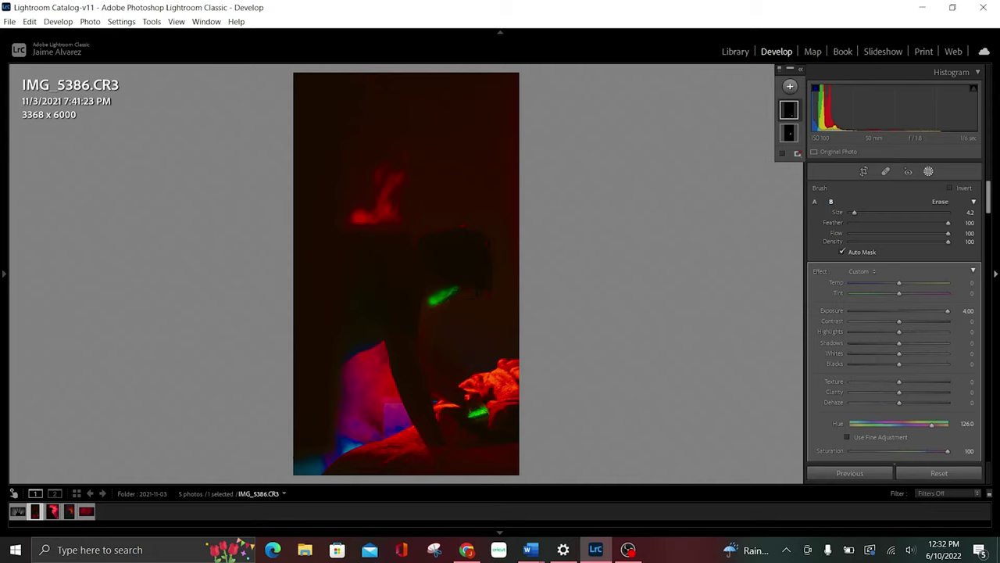
# Add a linear gradient mask running diagonally across the lower-right corner.
pyautogui.click(928, 171)
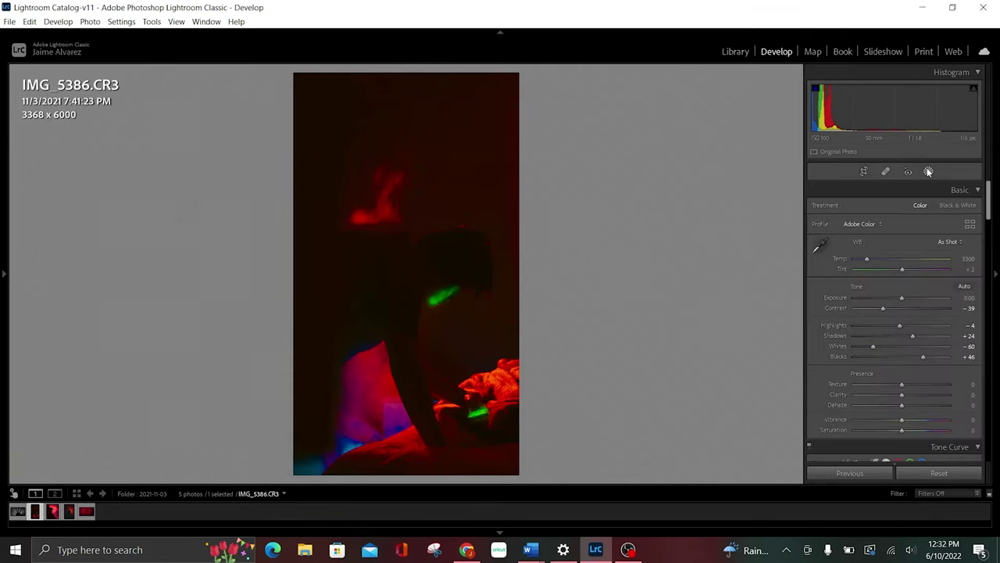
pyautogui.click(929, 172)
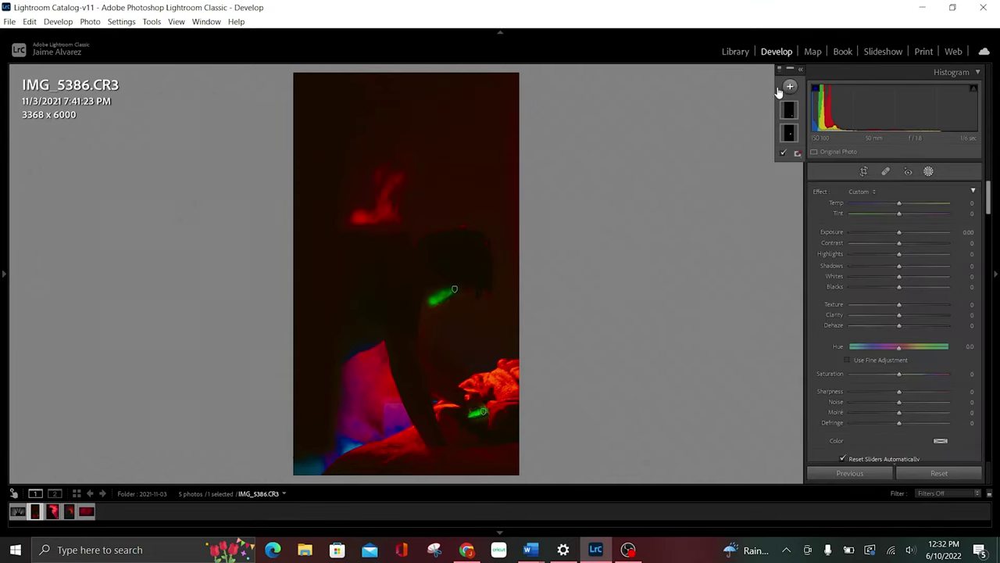
pyautogui.click(790, 87)
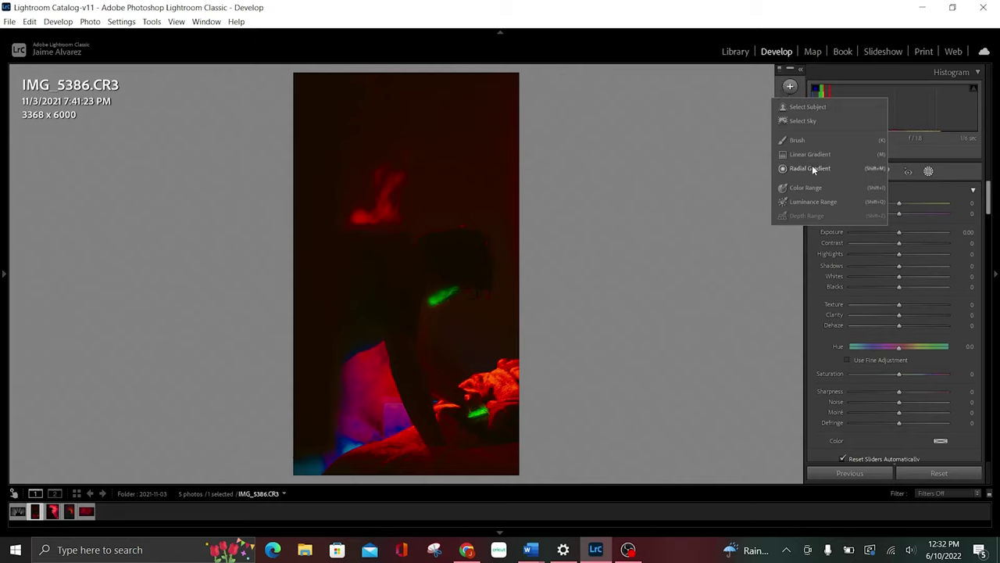
pyautogui.click(810, 155)
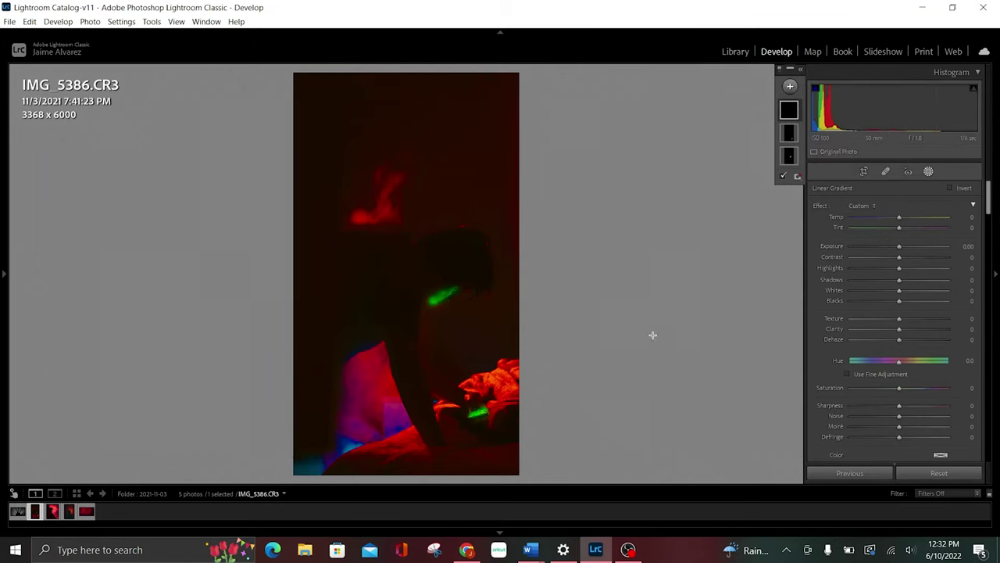
pyautogui.moveTo(552, 472)
pyautogui.mouseDown()
pyautogui.moveTo(478, 412)
pyautogui.moveTo(459, 374)
pyautogui.mouseUp()
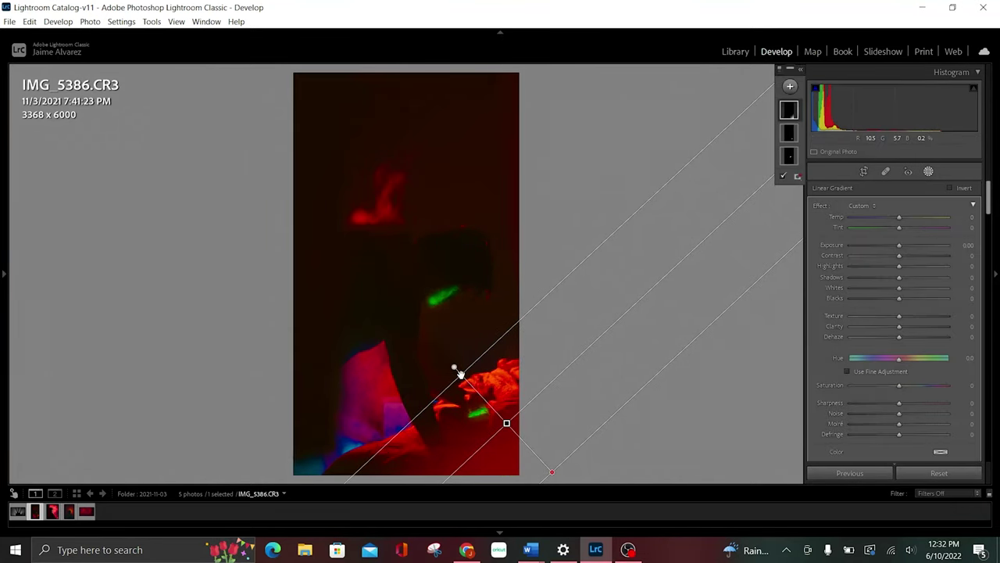
# Darken the gradient to Exposure -4.00 with Highlights and Shadows at -100.
pyautogui.moveTo(898, 244); pyautogui.dragTo(851, 245)
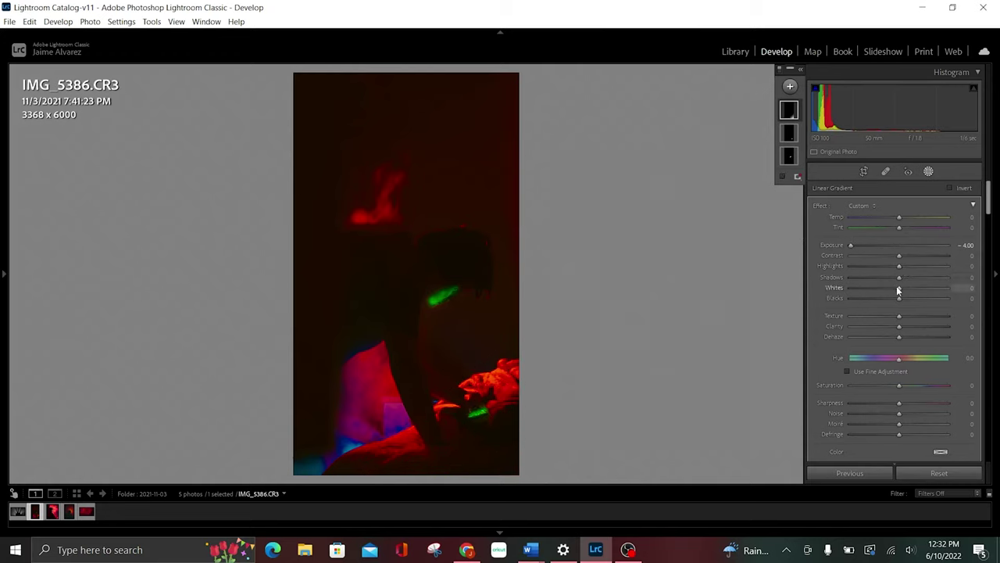
pyautogui.moveTo(842, 278); pyautogui.dragTo(848, 279)
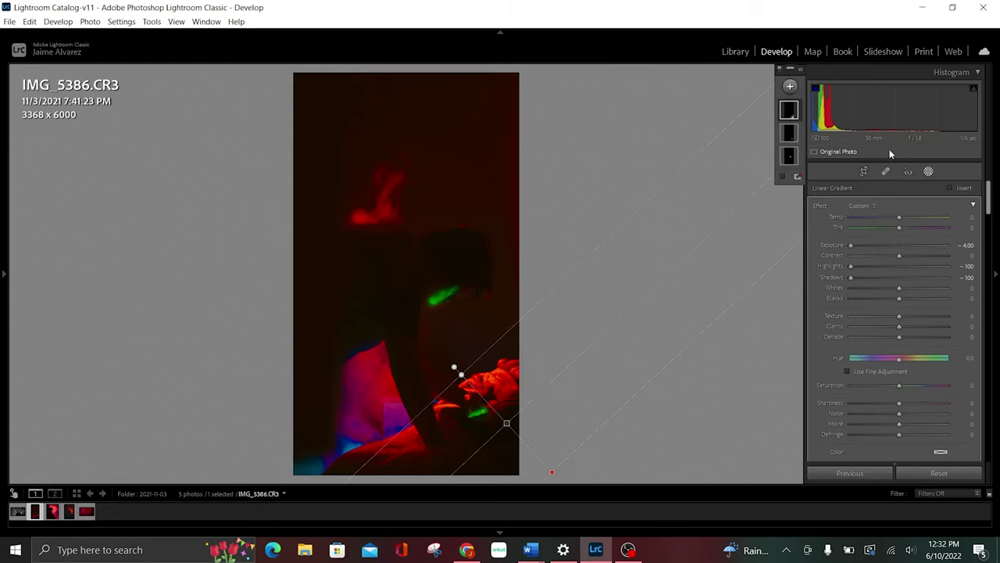
pyautogui.click(790, 87)
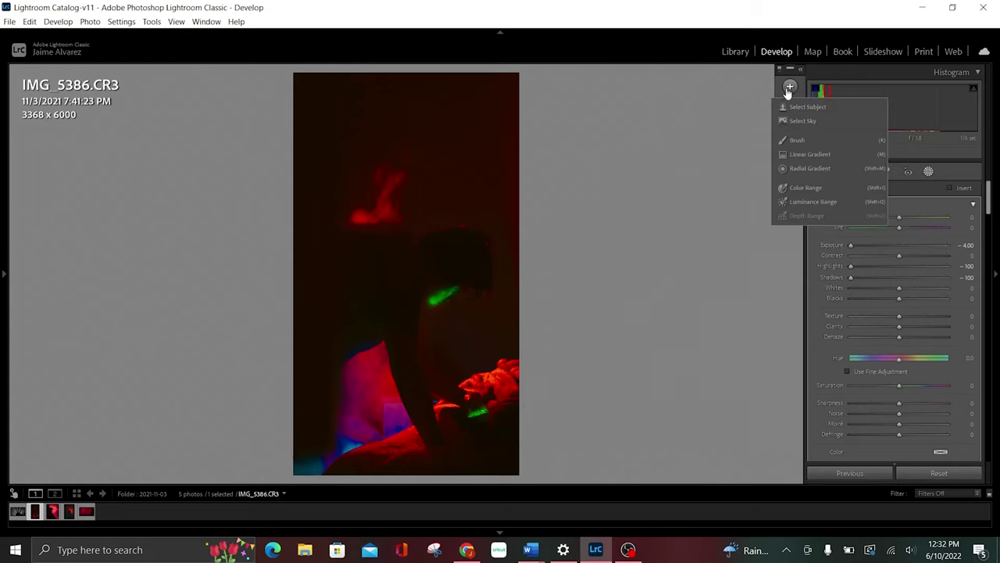
# Add a linear gradient over the top-left edge with Contrast 100 and Exposure -4.00.
pyautogui.click(809, 155)
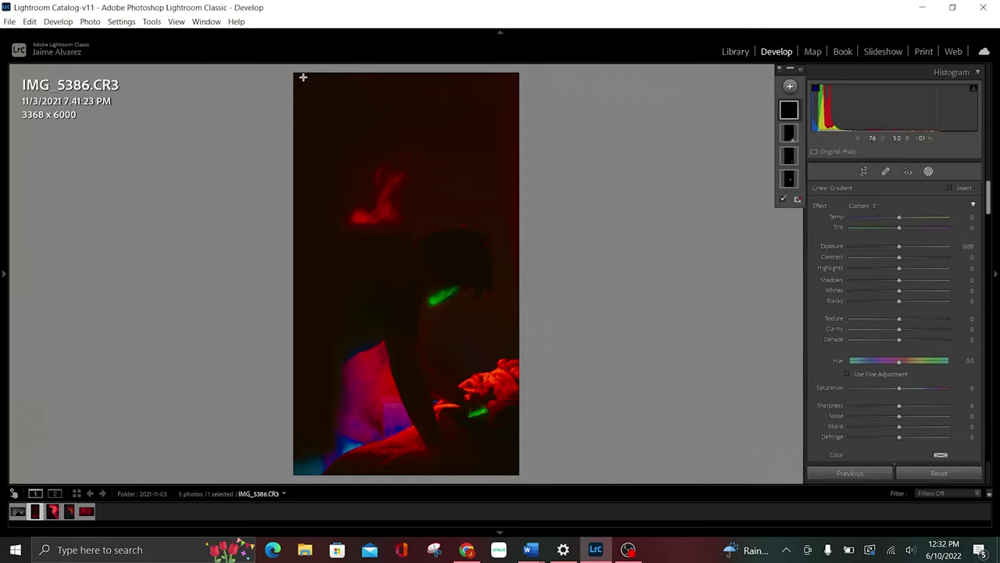
pyautogui.moveTo(270, 78)
pyautogui.mouseDown()
pyautogui.moveTo(449, 127)
pyautogui.moveTo(453, 136)
pyautogui.moveTo(437, 143)
pyautogui.moveTo(442, 121)
pyautogui.mouseUp()
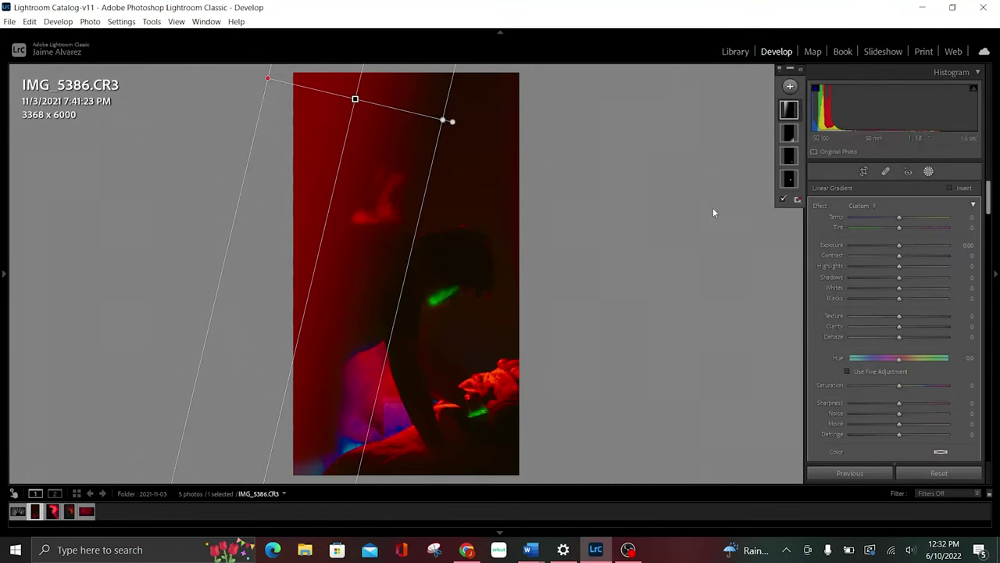
pyautogui.moveTo(899, 256); pyautogui.dragTo(959, 264)
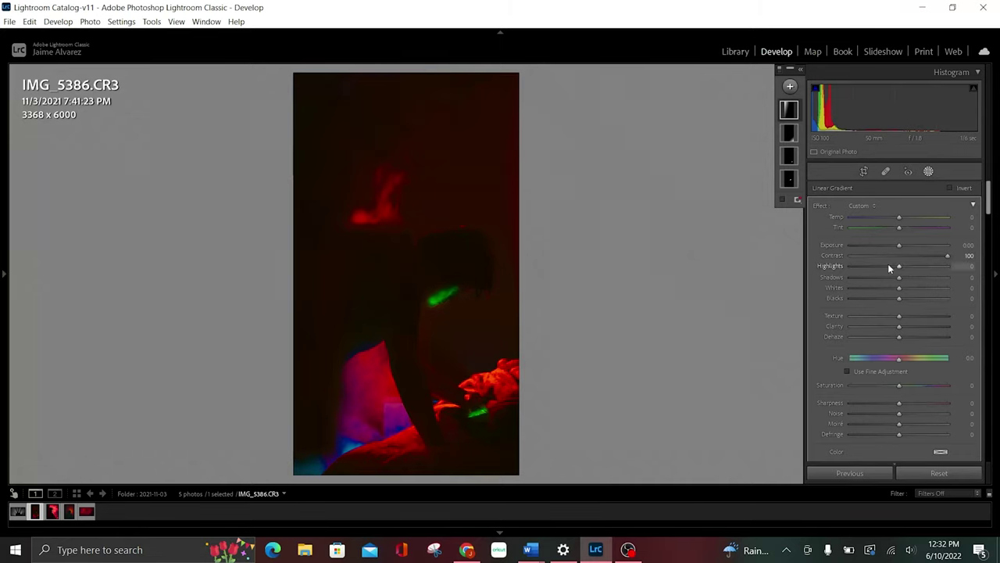
pyautogui.moveTo(900, 245); pyautogui.dragTo(718, 233)
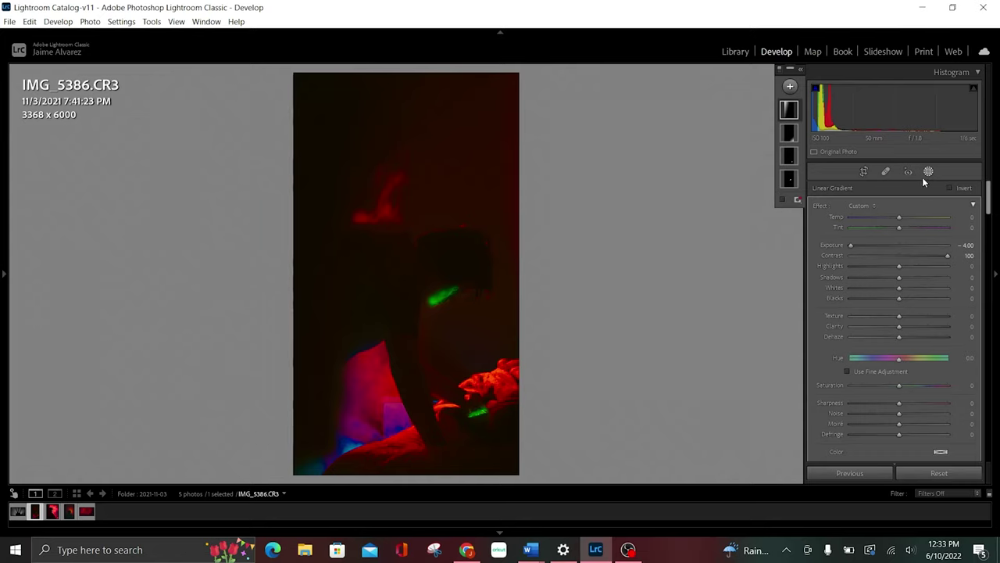
# Draw a radial gradient ellipse, rotated and narrowed to fit along the forearm.
pyautogui.click(789, 86)
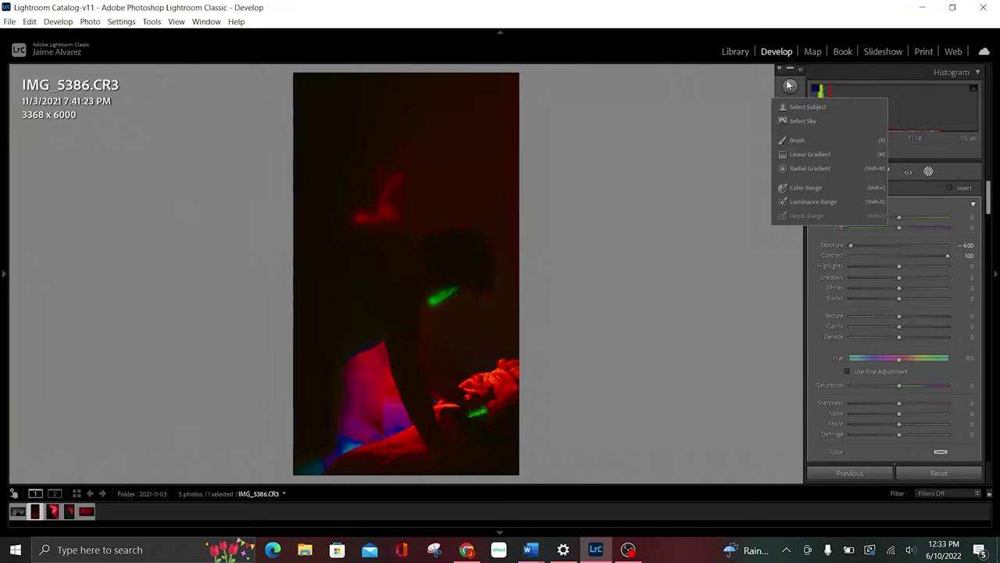
pyautogui.click(821, 167)
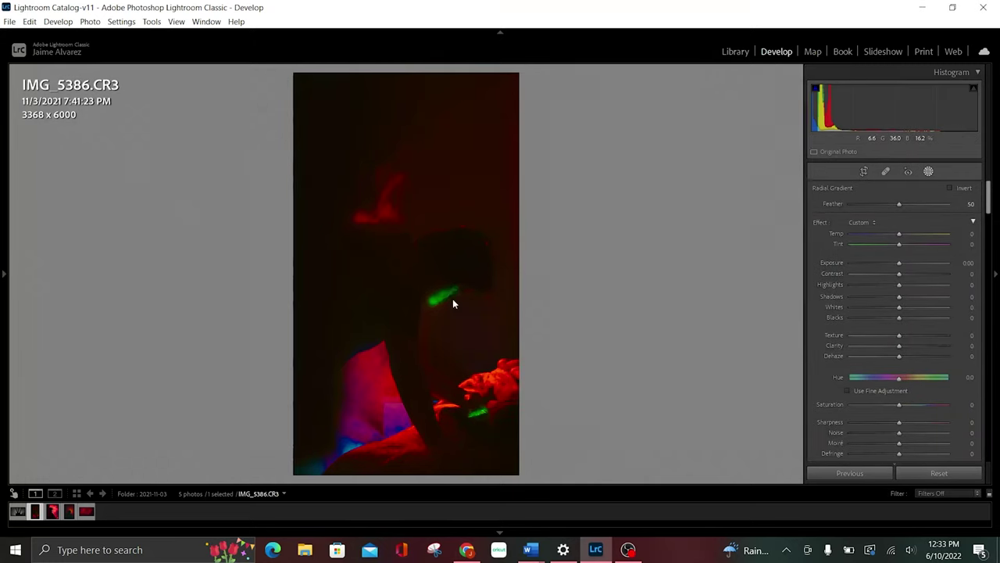
pyautogui.moveTo(451, 292); pyautogui.dragTo(481, 342)
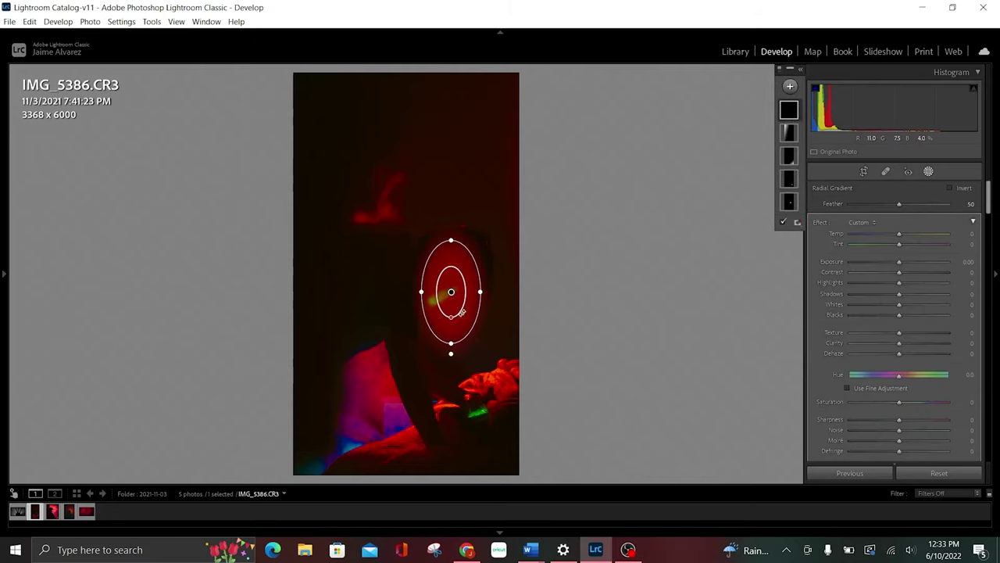
pyautogui.moveTo(451, 292); pyautogui.dragTo(471, 359)
pyautogui.moveTo(472, 307); pyautogui.dragTo(471, 298)
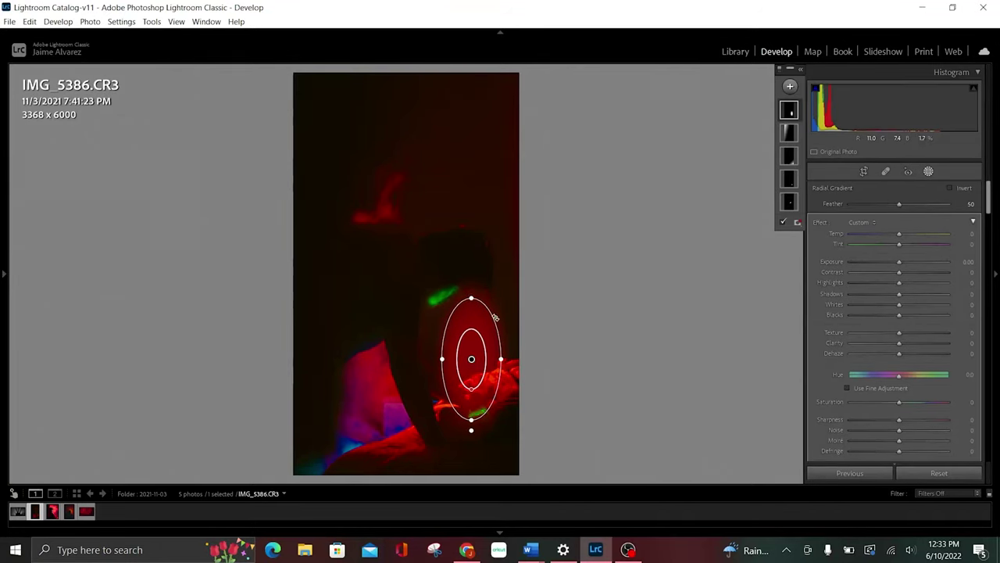
pyautogui.moveTo(495, 317); pyautogui.dragTo(481, 307)
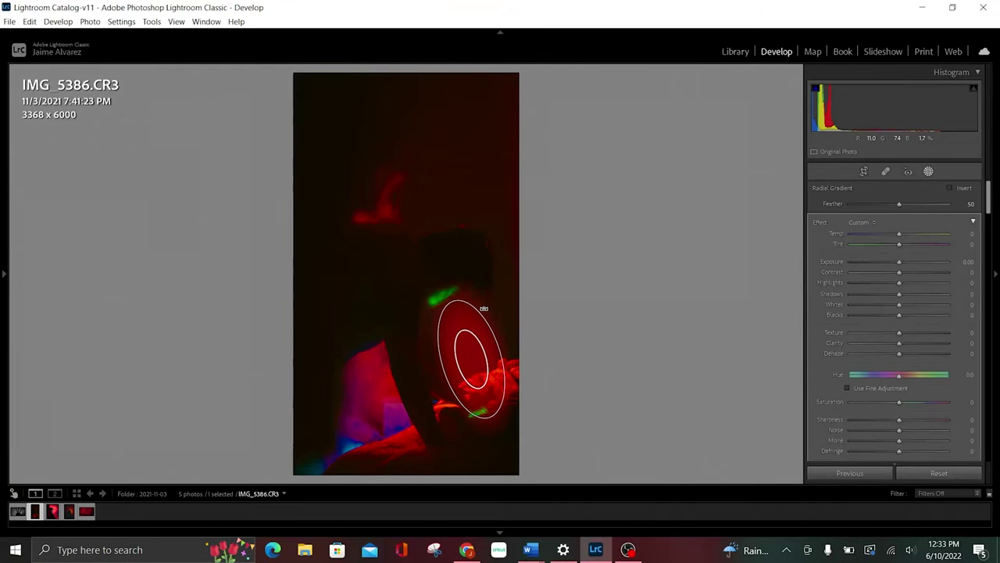
pyautogui.moveTo(470, 360); pyautogui.dragTo(465, 357)
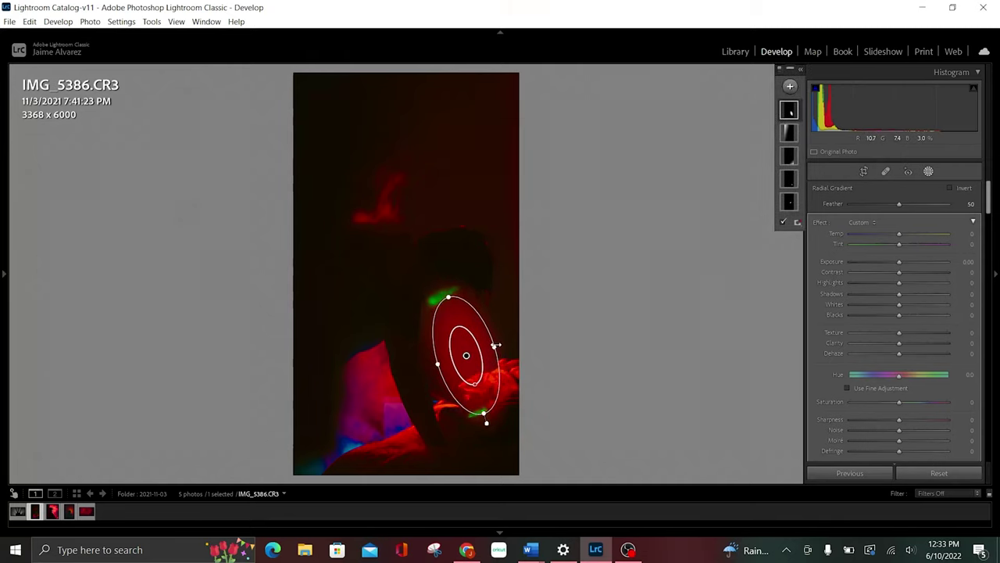
pyautogui.moveTo(495, 344); pyautogui.dragTo(484, 349)
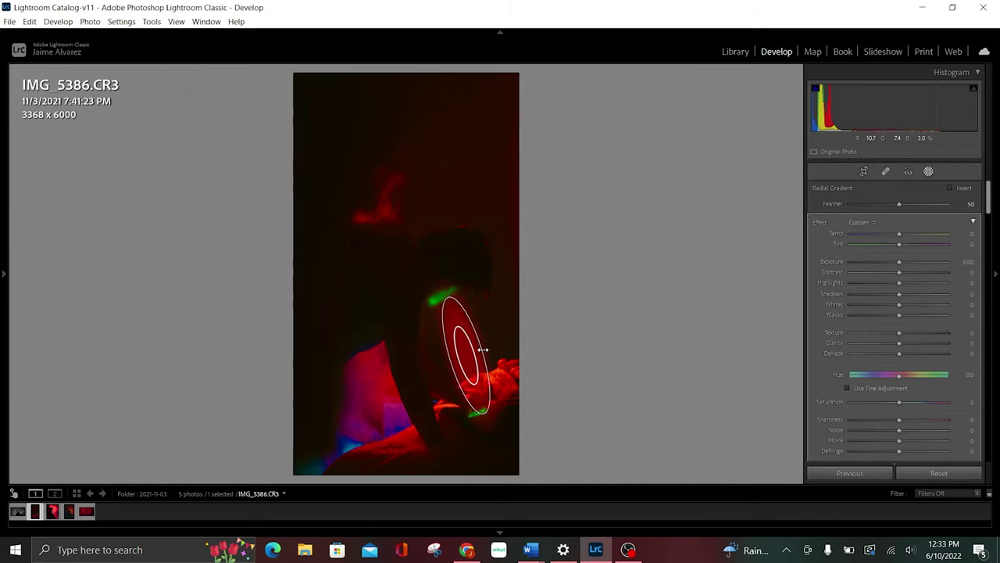
pyautogui.moveTo(483, 350); pyautogui.dragTo(482, 351)
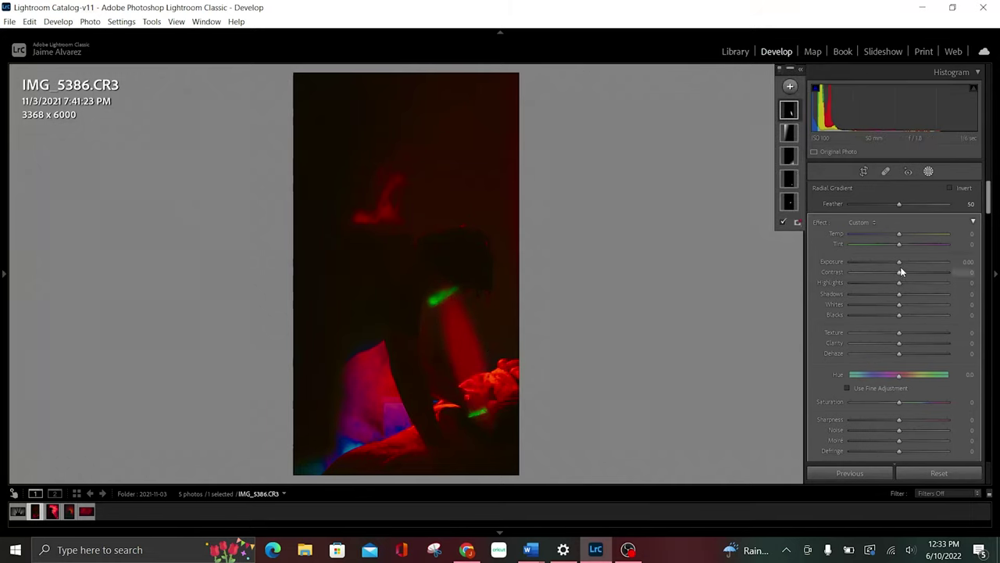
# Give the arm radial mask Exposure 4.00, Hue -126 and Saturation 100, then finish it.
pyautogui.moveTo(901, 262); pyautogui.dragTo(948, 263)
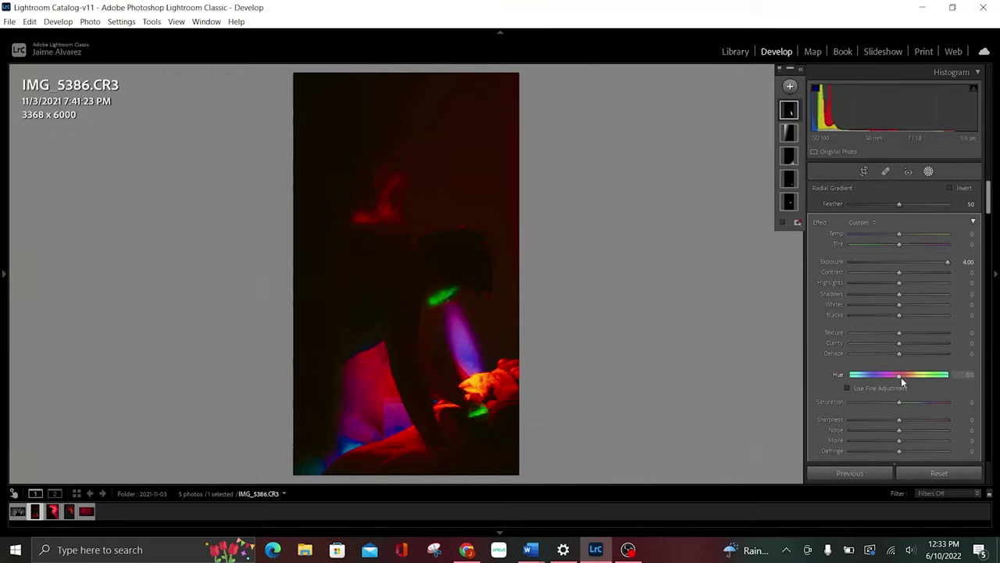
pyautogui.moveTo(899, 375)
pyautogui.mouseDown()
pyautogui.moveTo(867, 383)
pyautogui.moveTo(924, 379)
pyautogui.moveTo(872, 386)
pyautogui.moveTo(883, 387)
pyautogui.mouseUp()
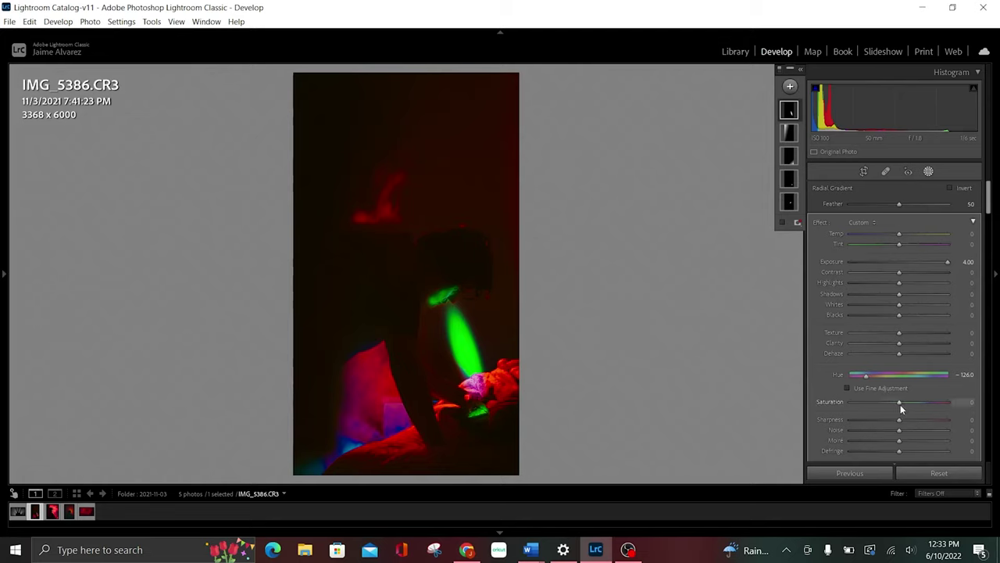
pyautogui.moveTo(900, 404); pyautogui.dragTo(948, 402)
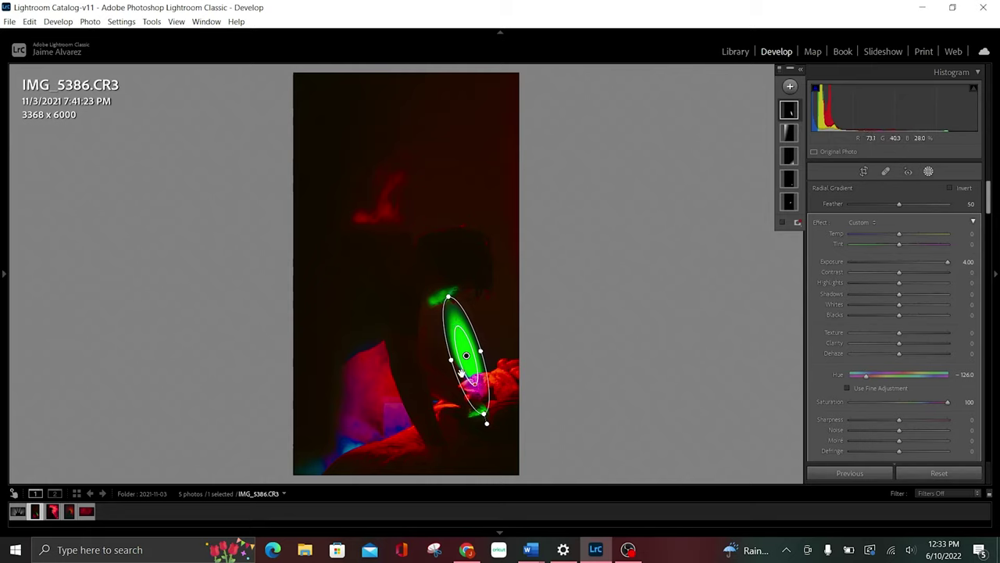
pyautogui.moveTo(467, 353); pyautogui.dragTo(460, 357)
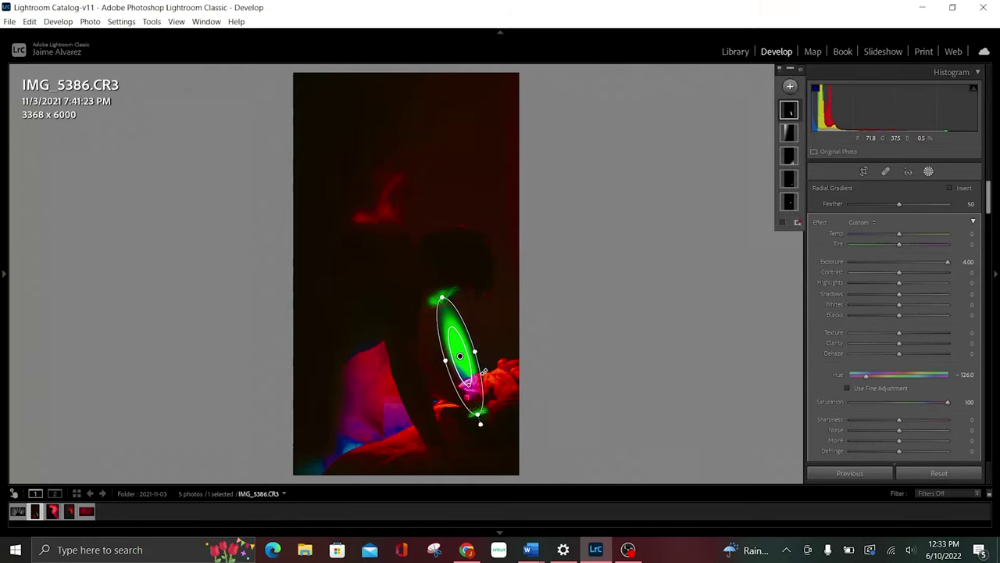
pyautogui.press('h')
pyautogui.press('h')
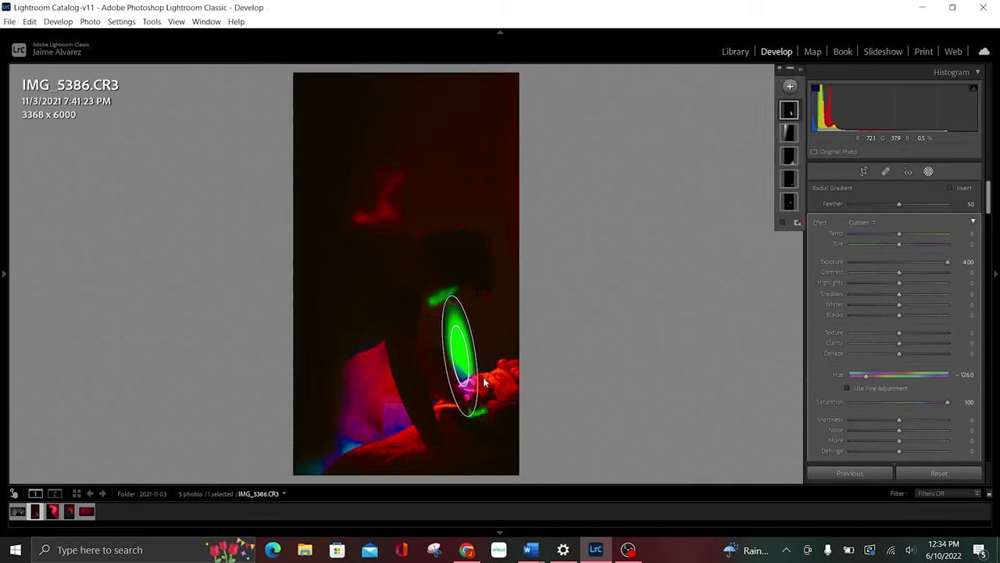
pyautogui.hotkey('shift', 'm')
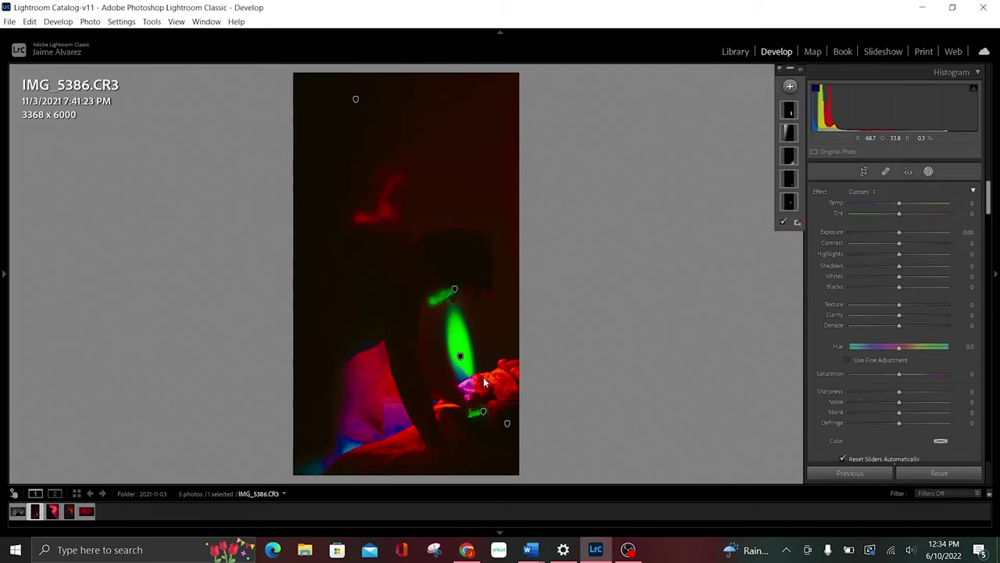
# Repaint extra green glow with Brush 1 where arm meets face, then close masking.
pyautogui.click(454, 289)
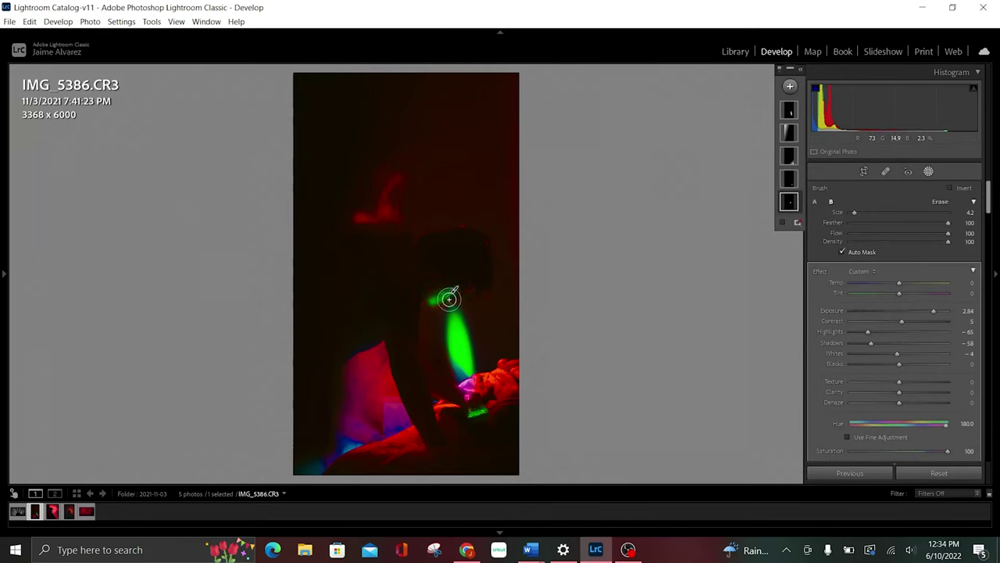
pyautogui.moveTo(449, 298); pyautogui.dragTo(437, 300)
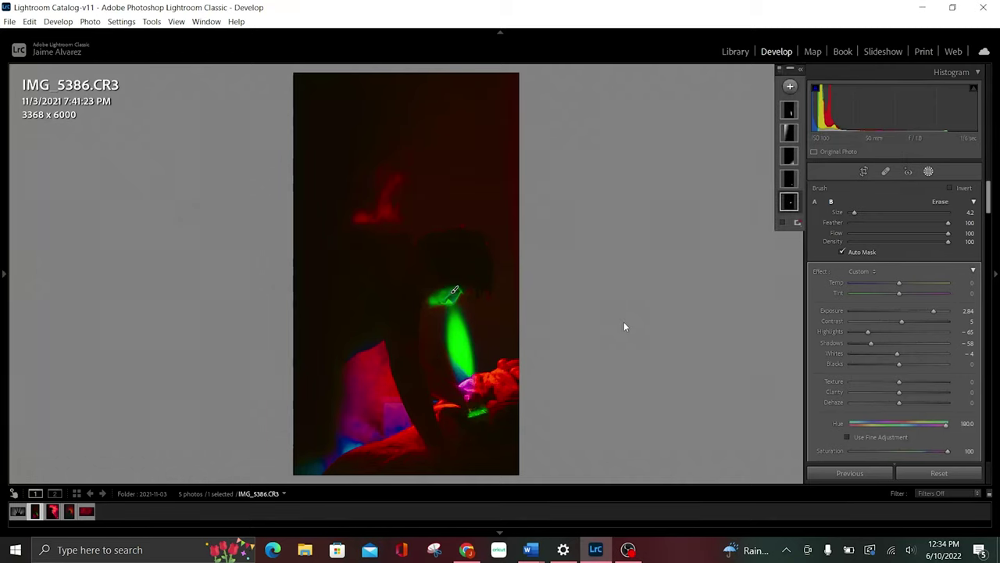
pyautogui.hotkey('ctrl', 'z')
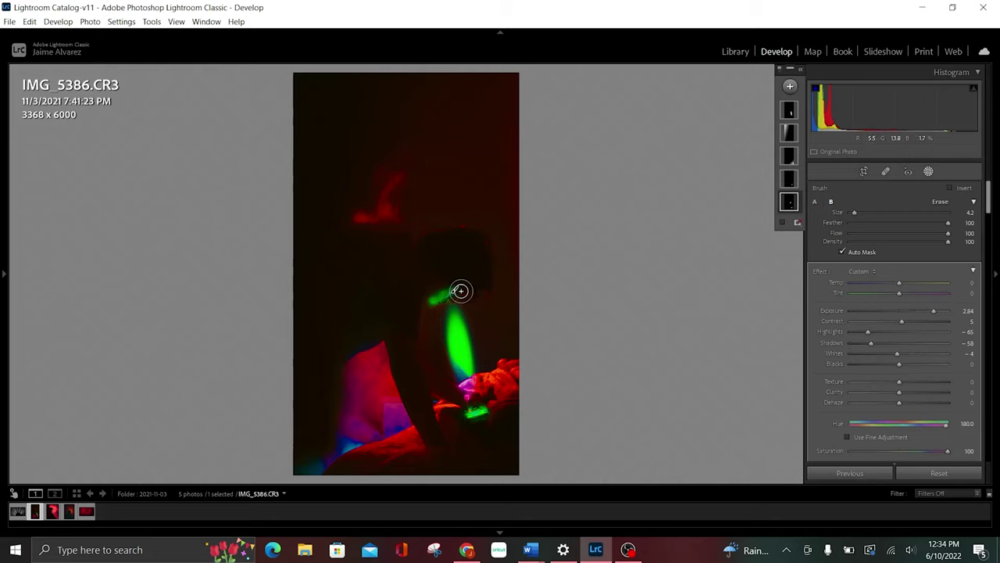
pyautogui.moveTo(456, 291); pyautogui.dragTo(438, 298)
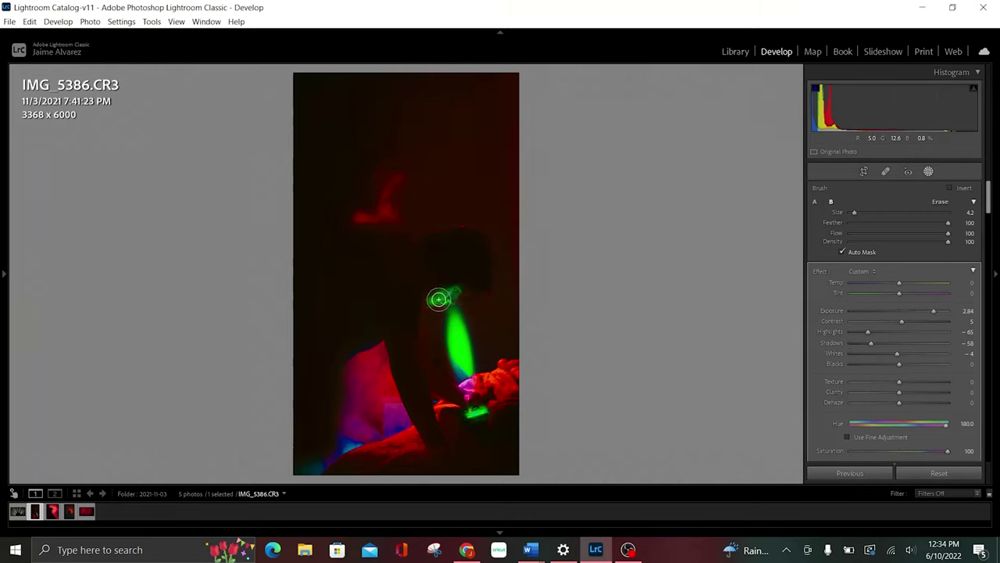
pyautogui.hotkey('ctrl', 'z')
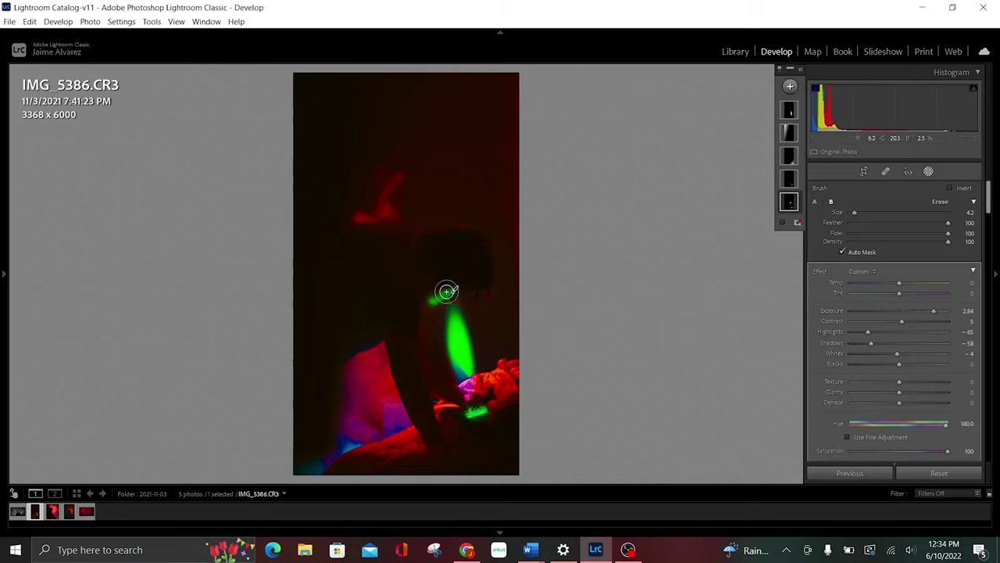
pyautogui.moveTo(443, 295); pyautogui.dragTo(451, 292)
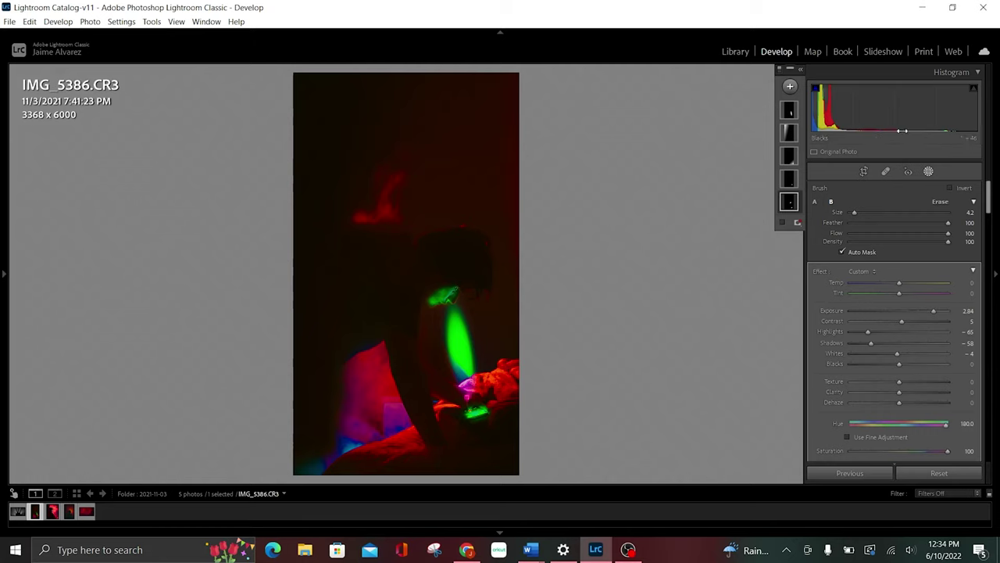
pyautogui.click(928, 172)
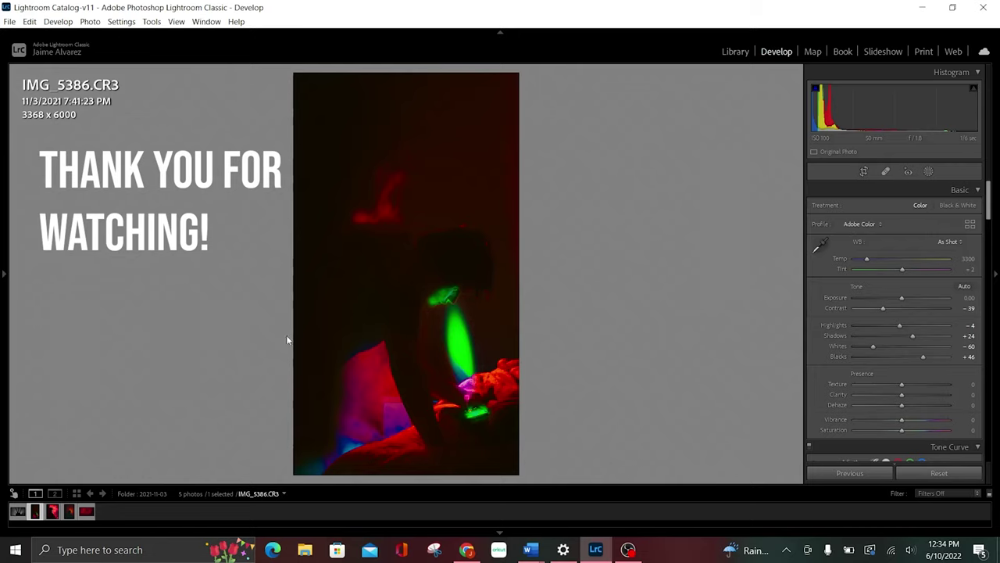
pyautogui.click(628, 549)
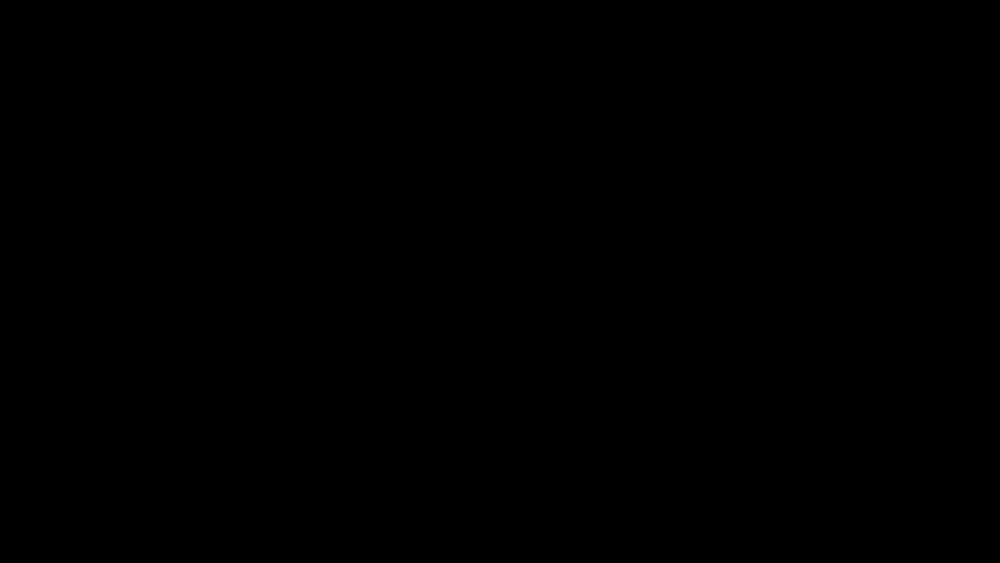